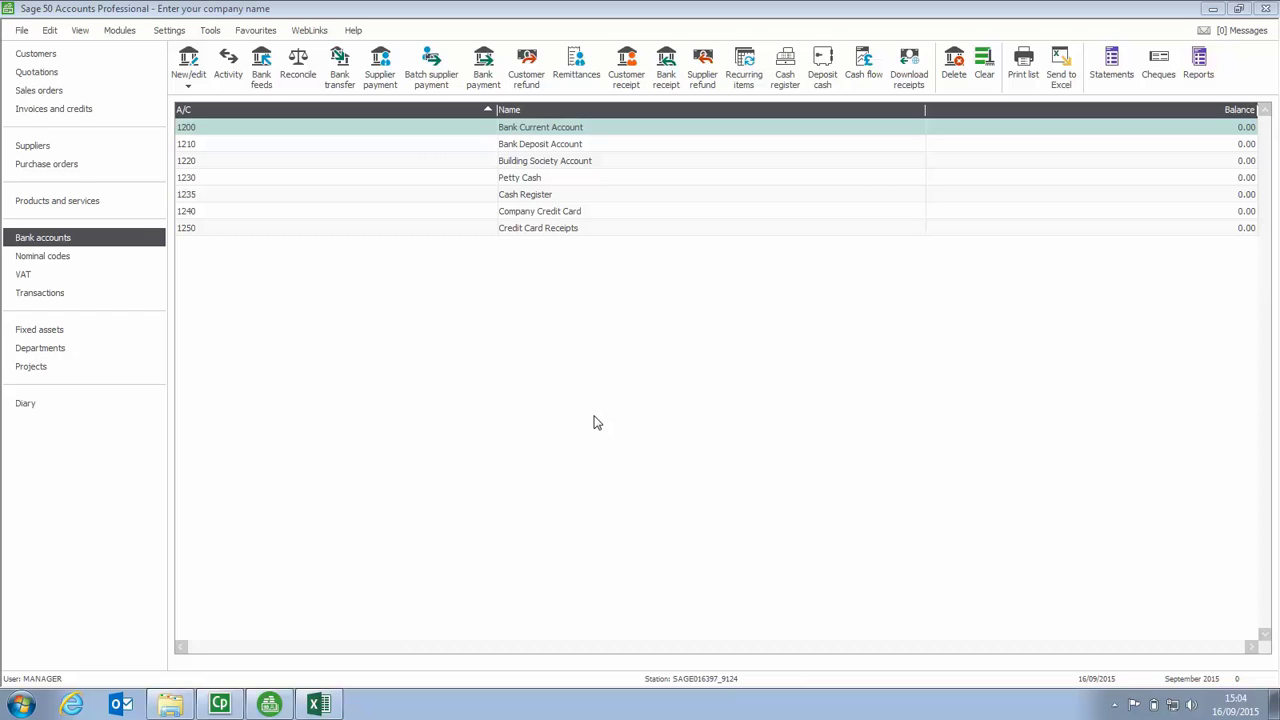
Step: Create a bank record with reference 1201, nominal name Barclays and account type Cheque Account, and select it in the bank list
{"action": "left_click", "coordinate": [192, 84]}
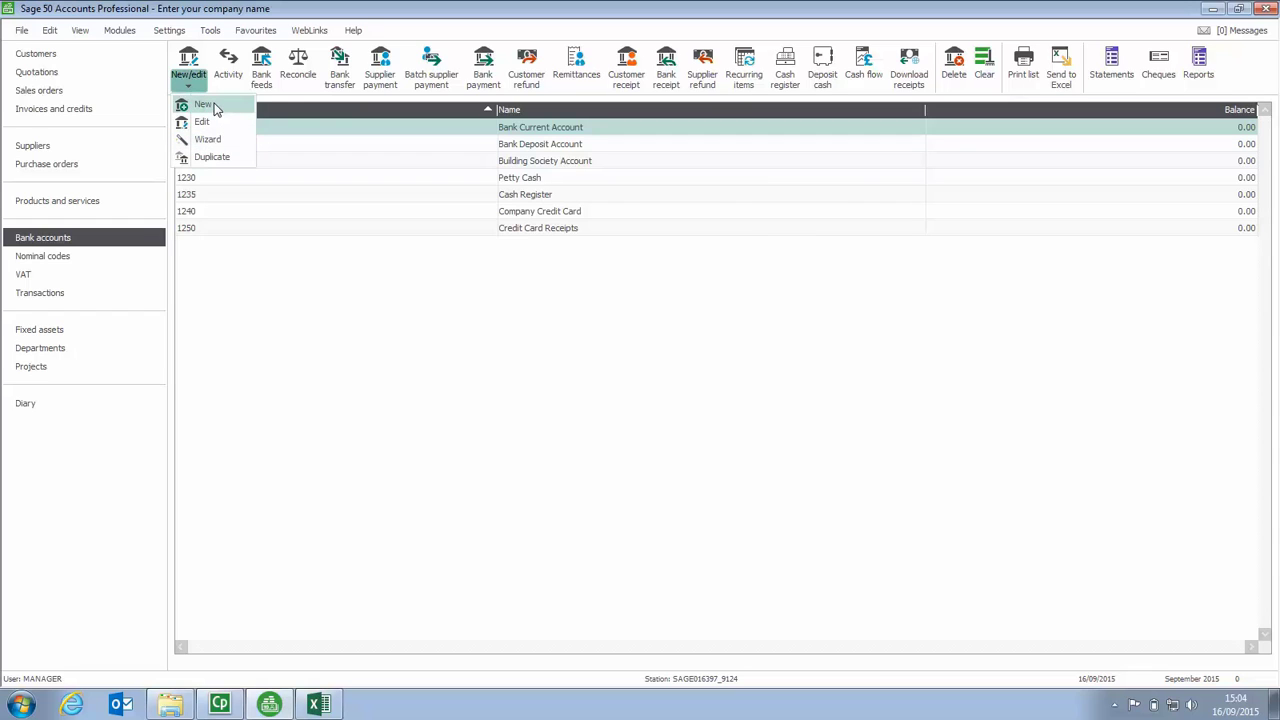
{"action": "left_click", "coordinate": [205, 105]}
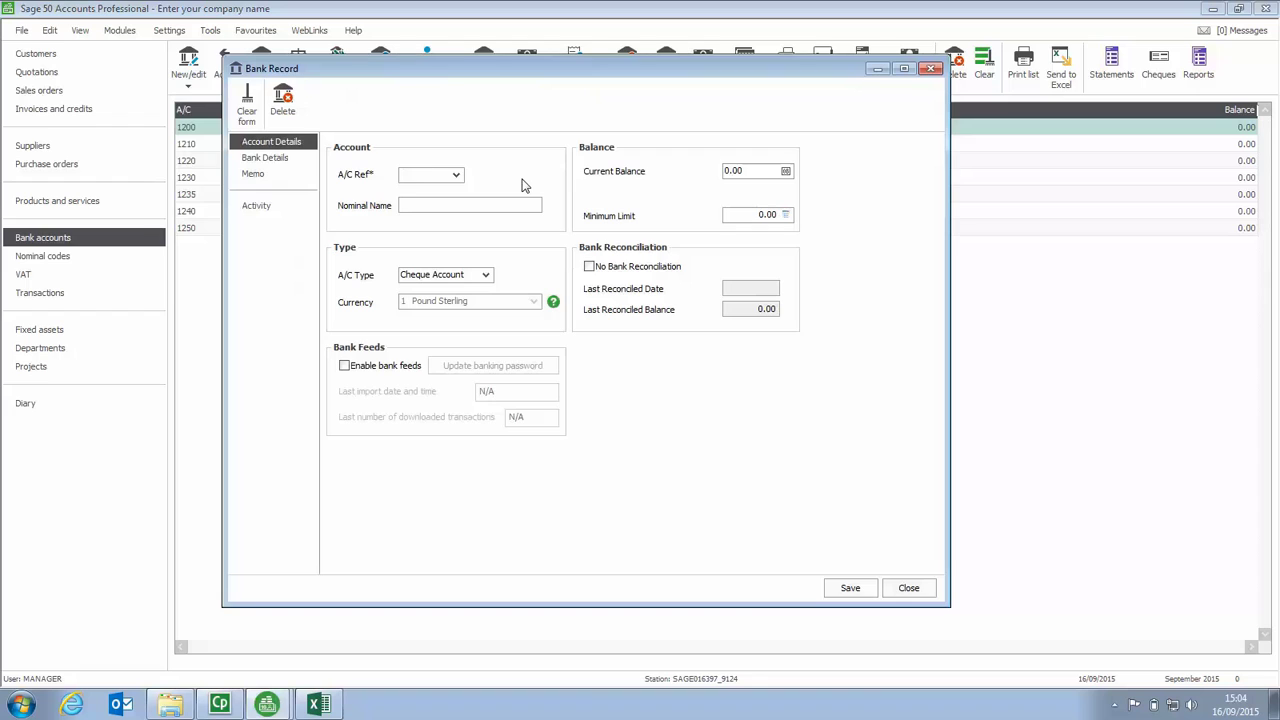
{"action": "type", "text": "1201"}
{"action": "key", "text": "Tab"}
{"action": "type", "text": "Barclays"}
{"action": "left_click", "coordinate": [486, 275]}
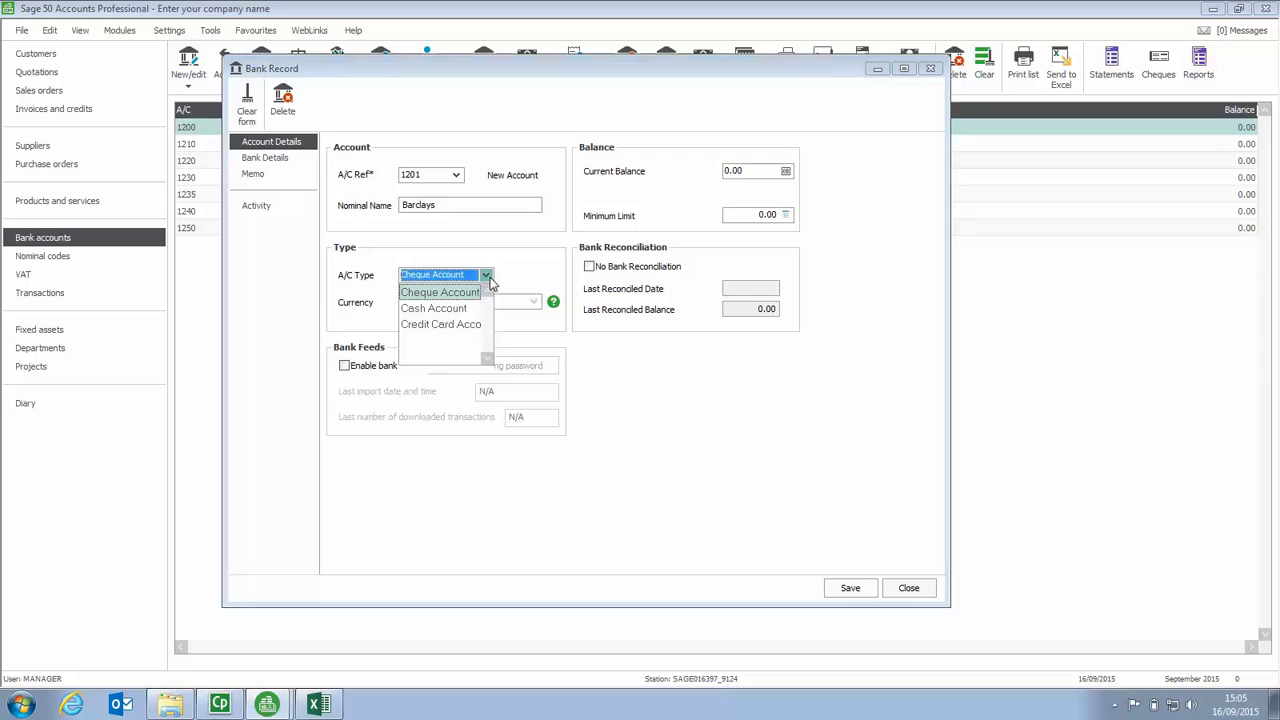
{"action": "left_click", "coordinate": [440, 295]}
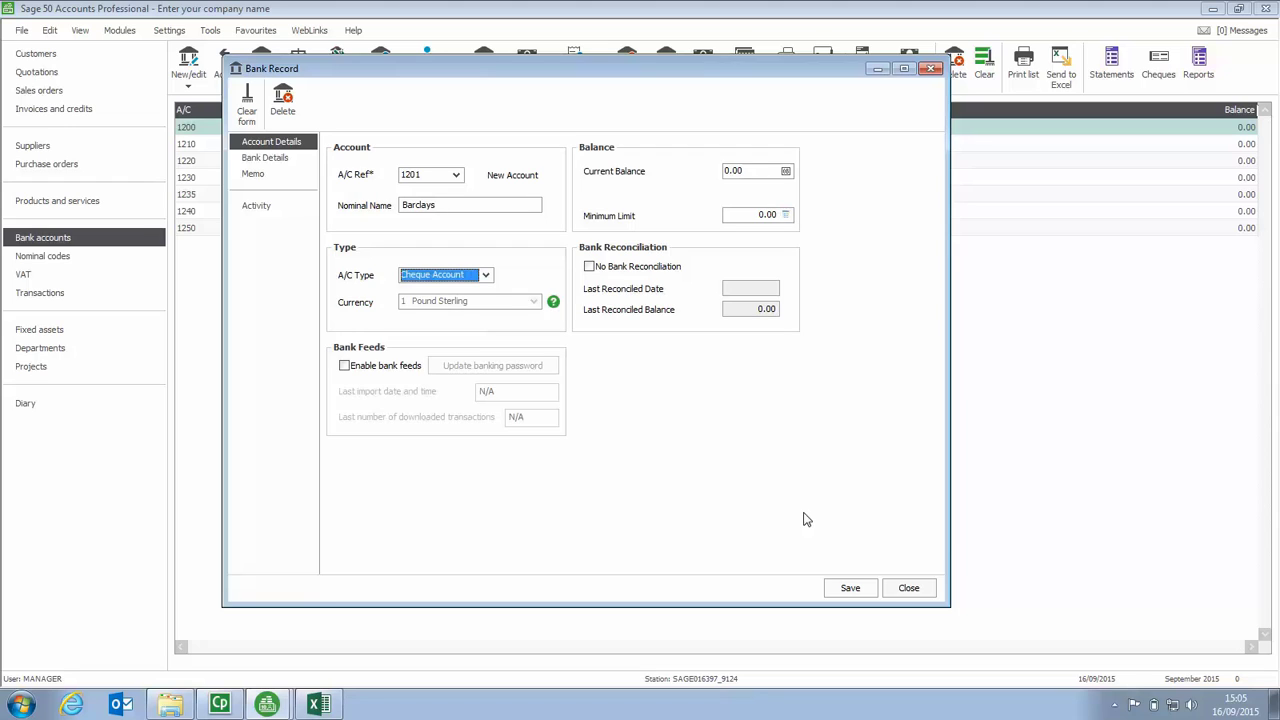
{"action": "left_click", "coordinate": [851, 591]}
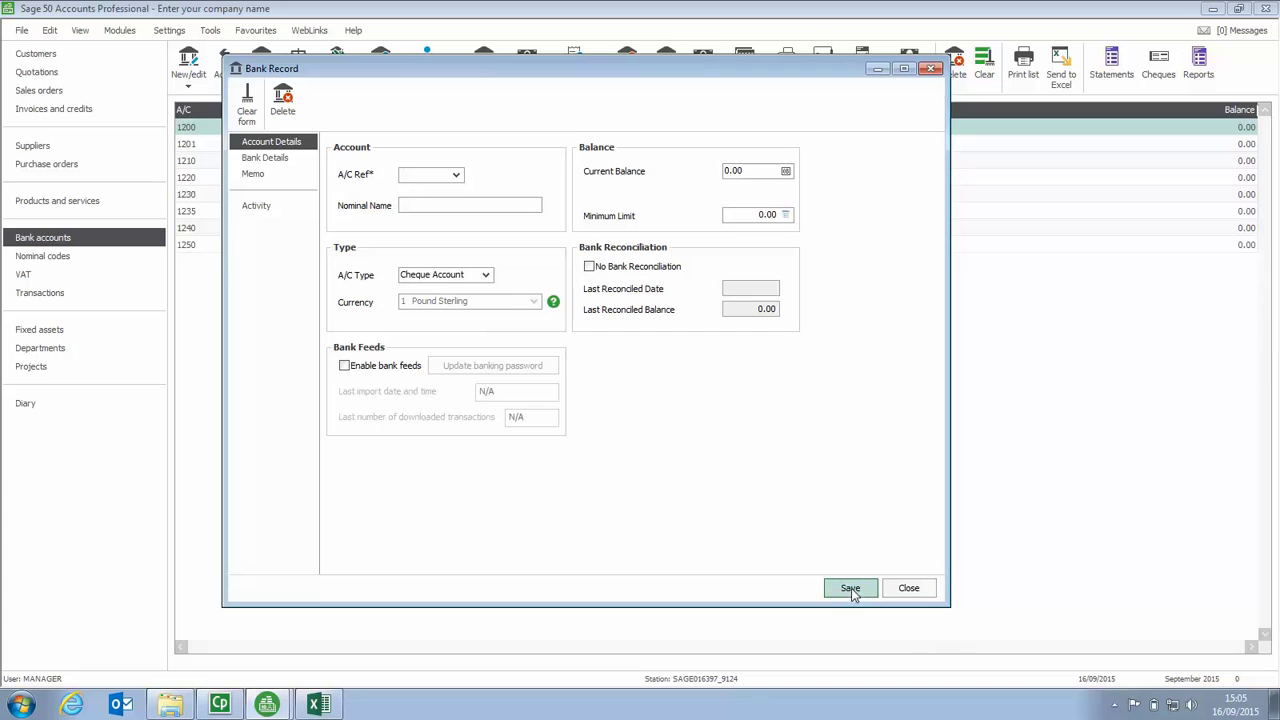
{"action": "left_click", "coordinate": [903, 589]}
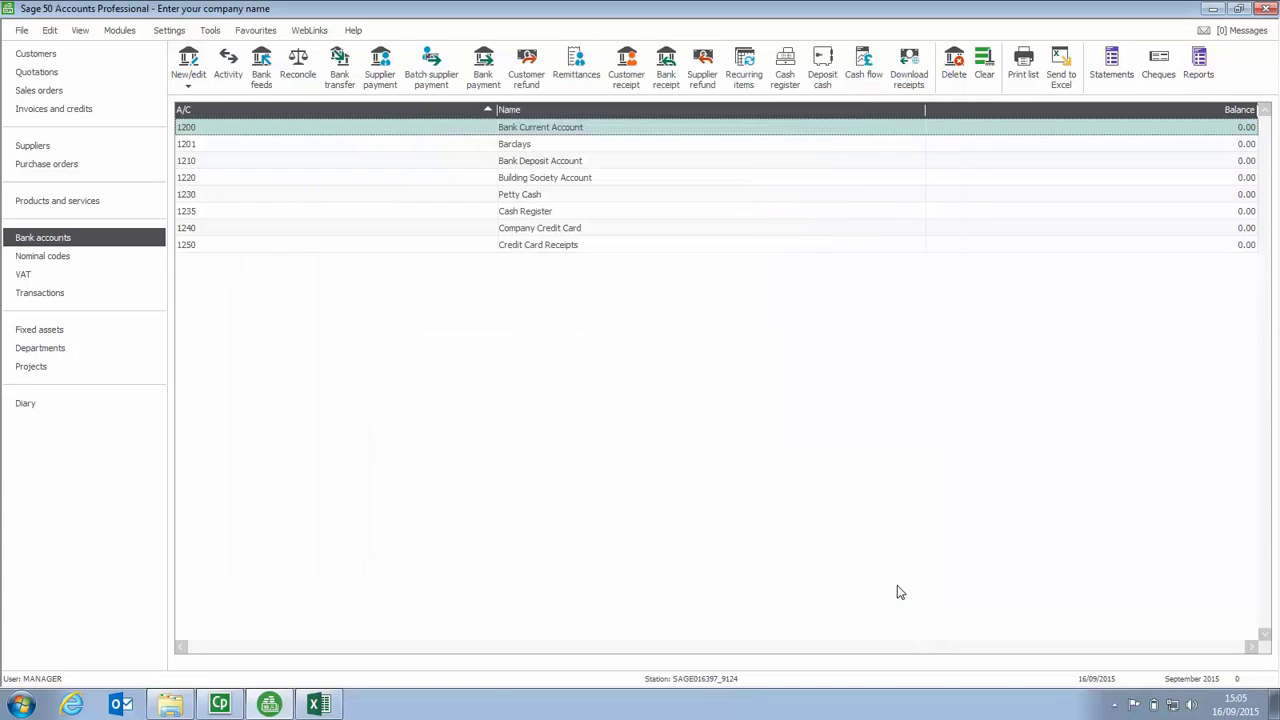
{"action": "left_click", "coordinate": [228, 146]}
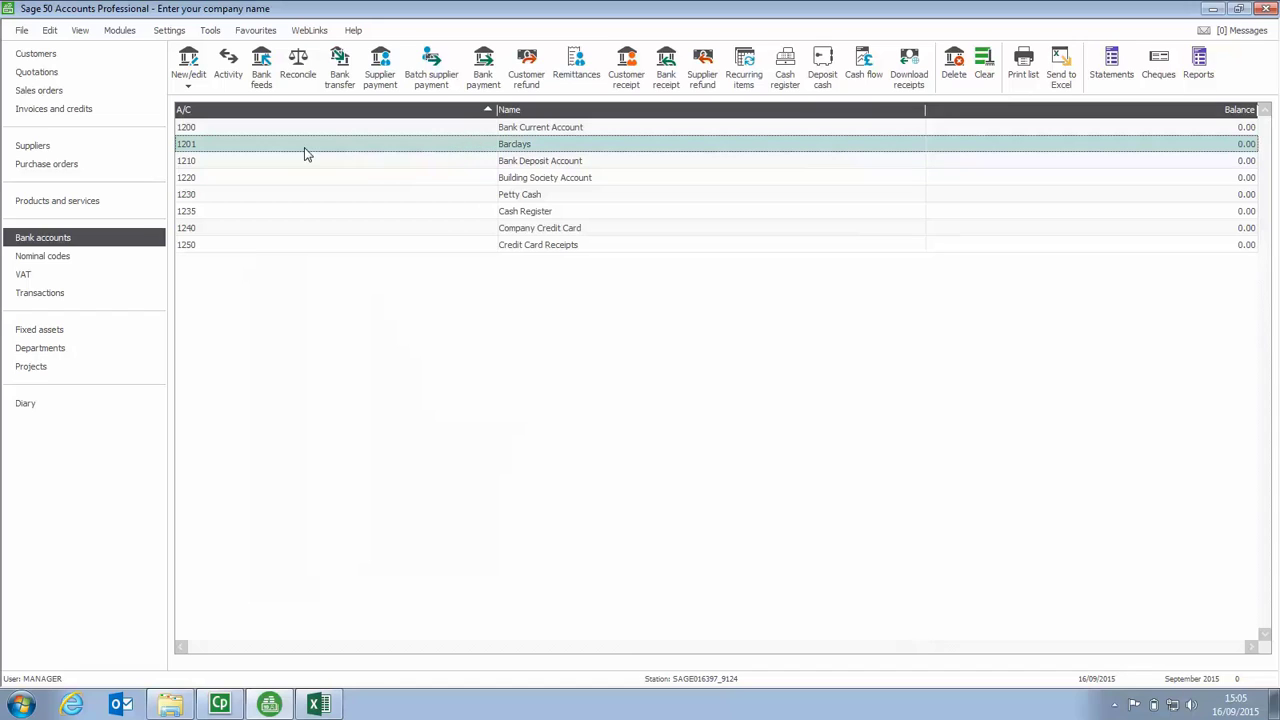
Step: Start another bank account with the wizard, naming it Lloyds and keeping reference 1251 and the Cheque Account type
{"action": "left_click", "coordinate": [188, 78]}
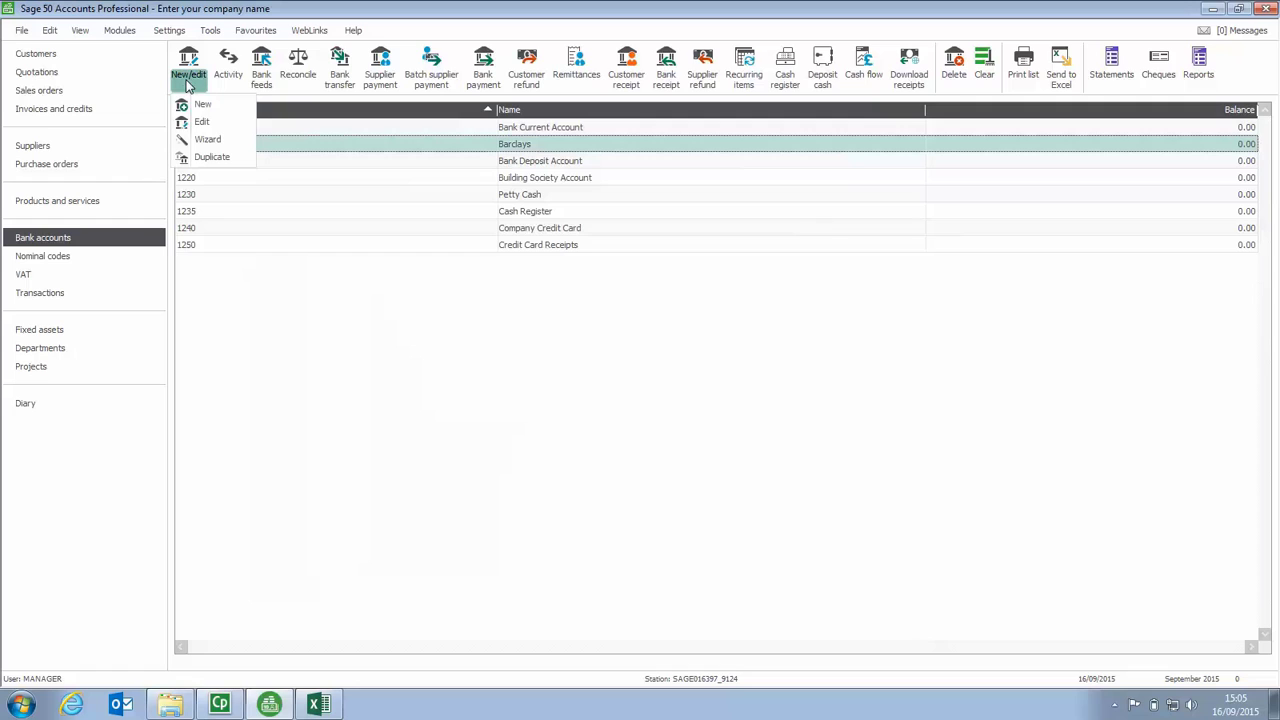
{"action": "left_click", "coordinate": [207, 139]}
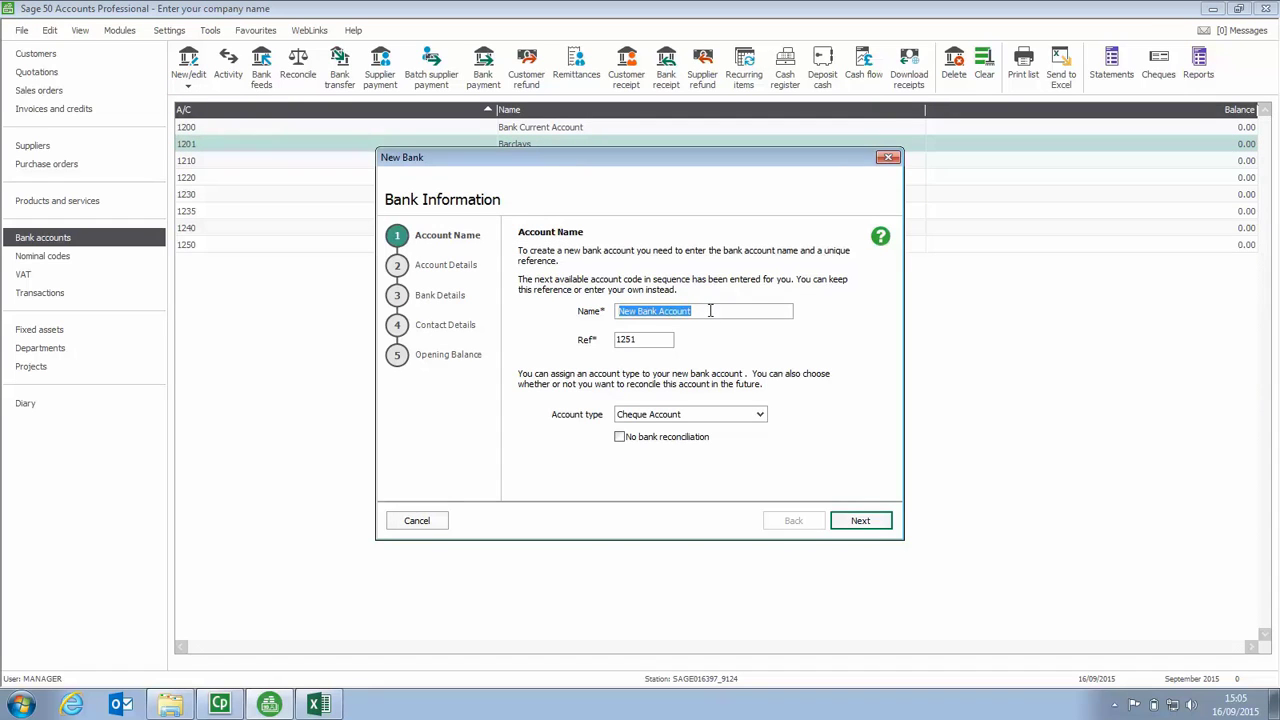
{"action": "type", "text": "Llo"}
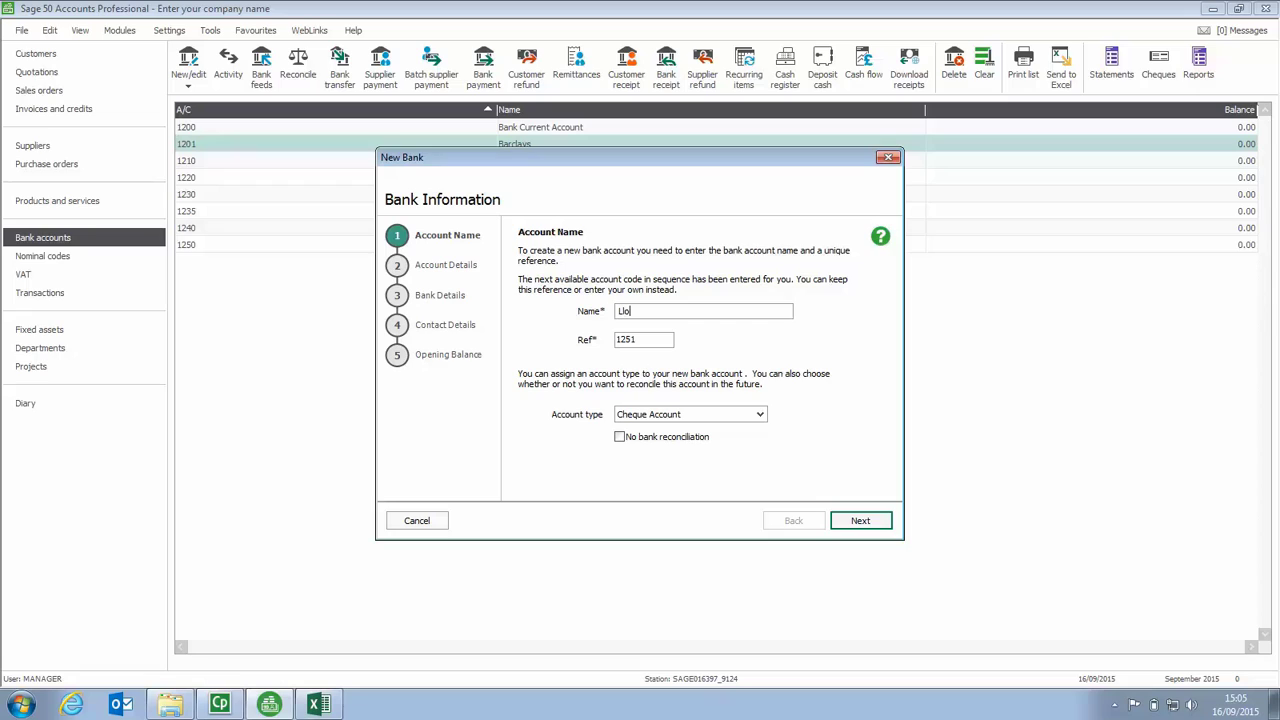
{"action": "type", "text": "yds"}
{"action": "key", "text": "Tab"}
{"action": "key", "text": "Tab"}
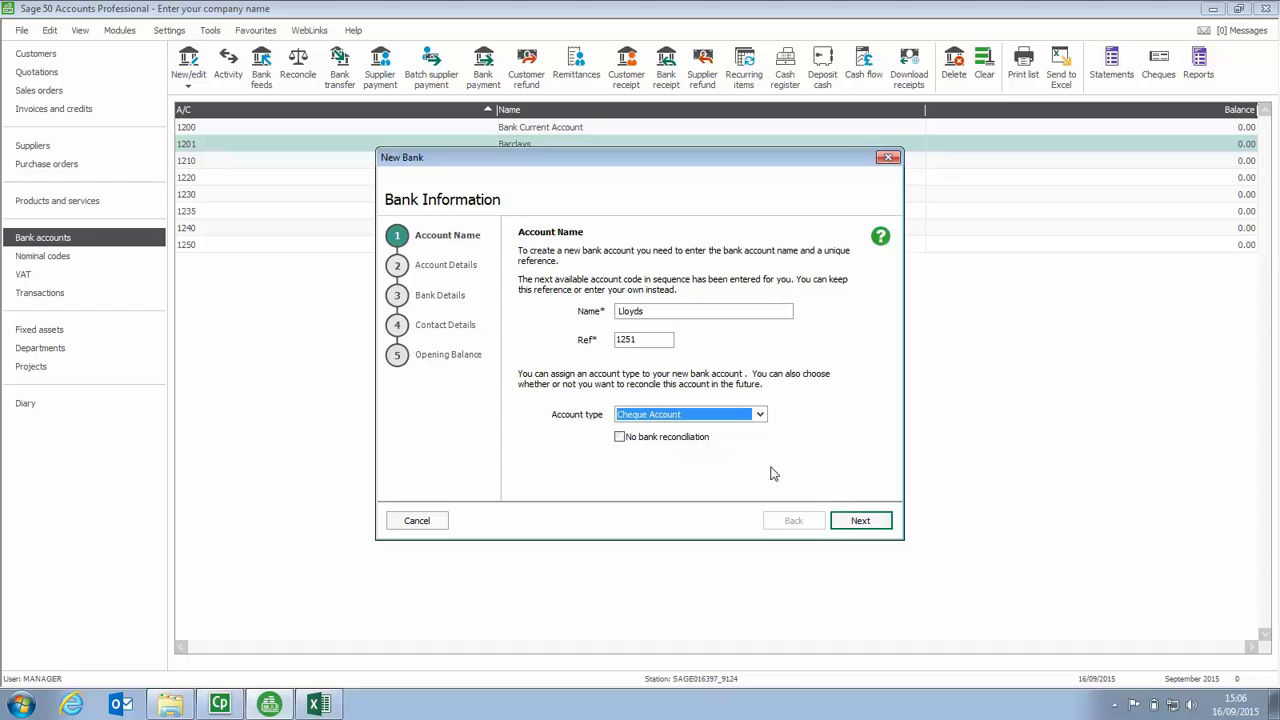
{"action": "left_click", "coordinate": [862, 522]}
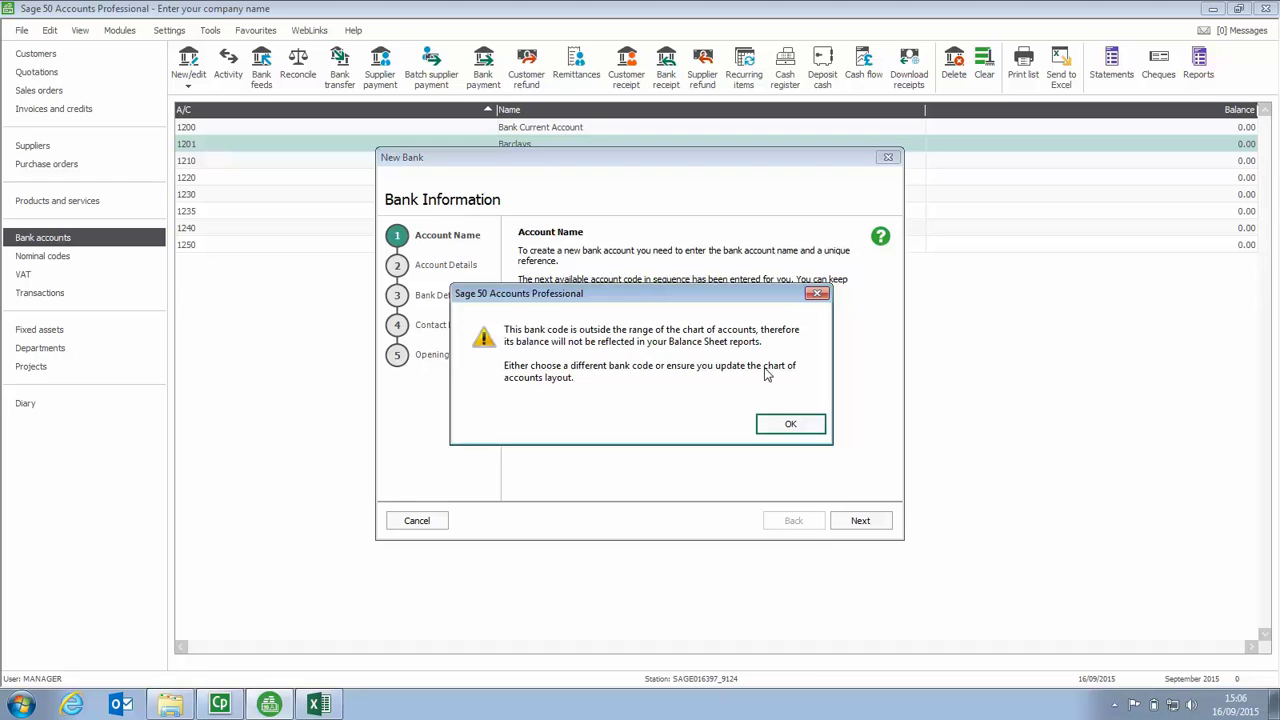
{"action": "left_click", "coordinate": [791, 425]}
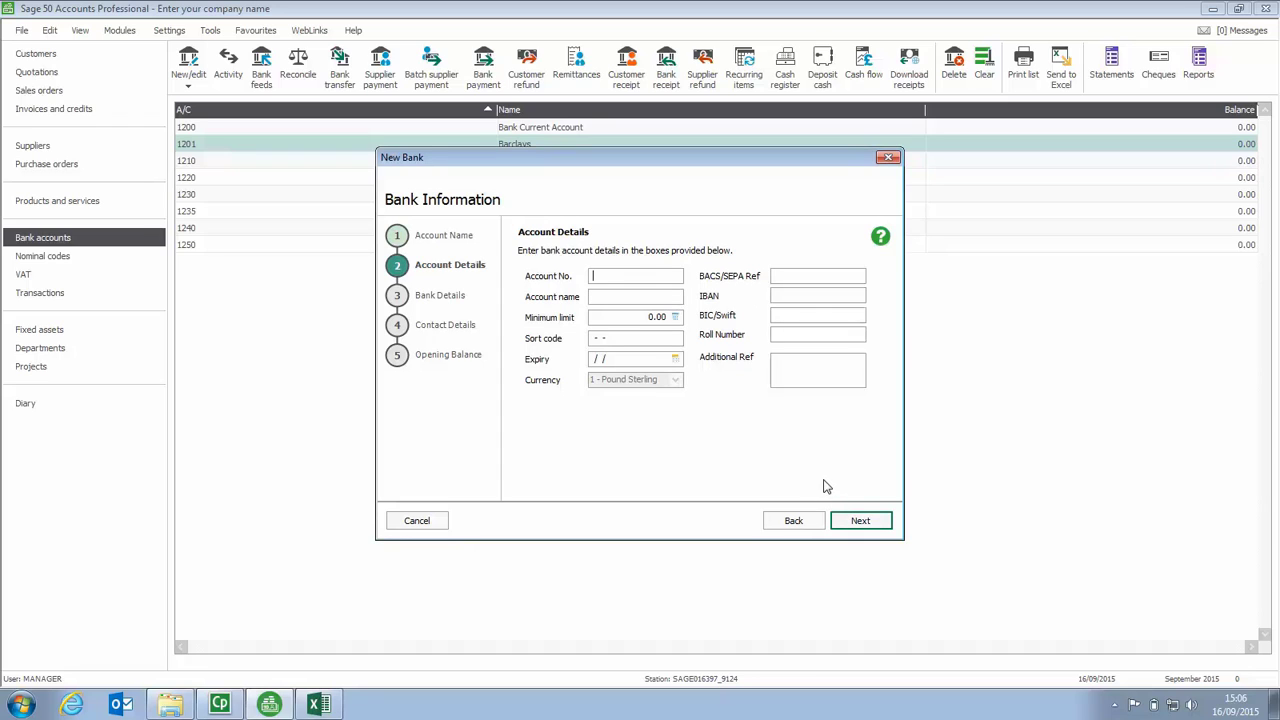
Step: Leave the account, bank and contact details blank and create the Lloyds account with no opening balance
{"action": "left_click", "coordinate": [860, 521]}
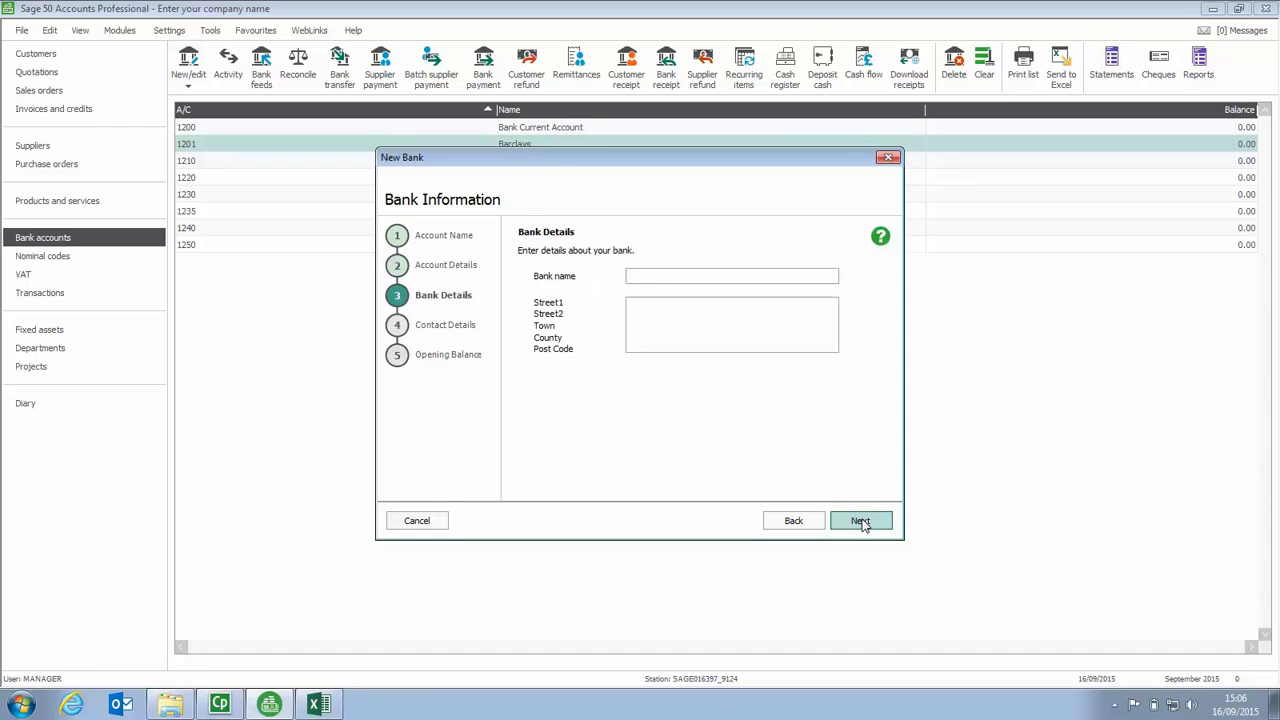
{"action": "left_click", "coordinate": [860, 521]}
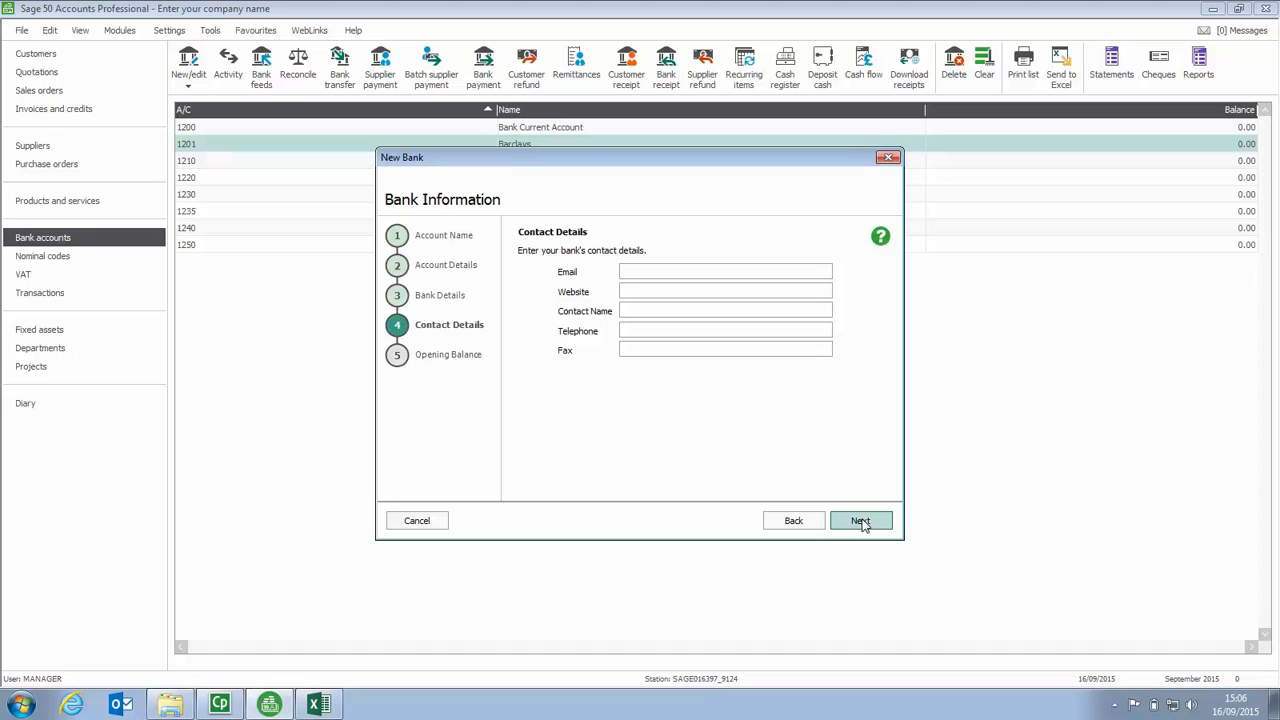
{"action": "left_click", "coordinate": [860, 521]}
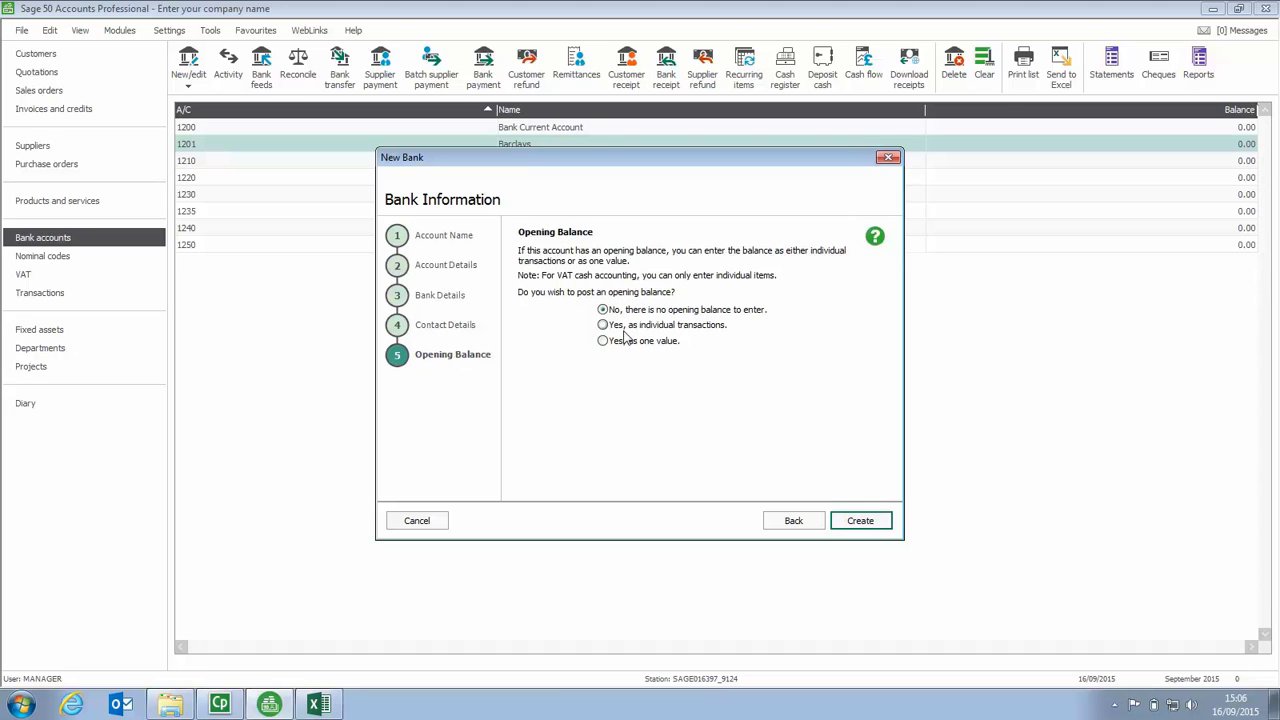
{"action": "left_click", "coordinate": [862, 522]}
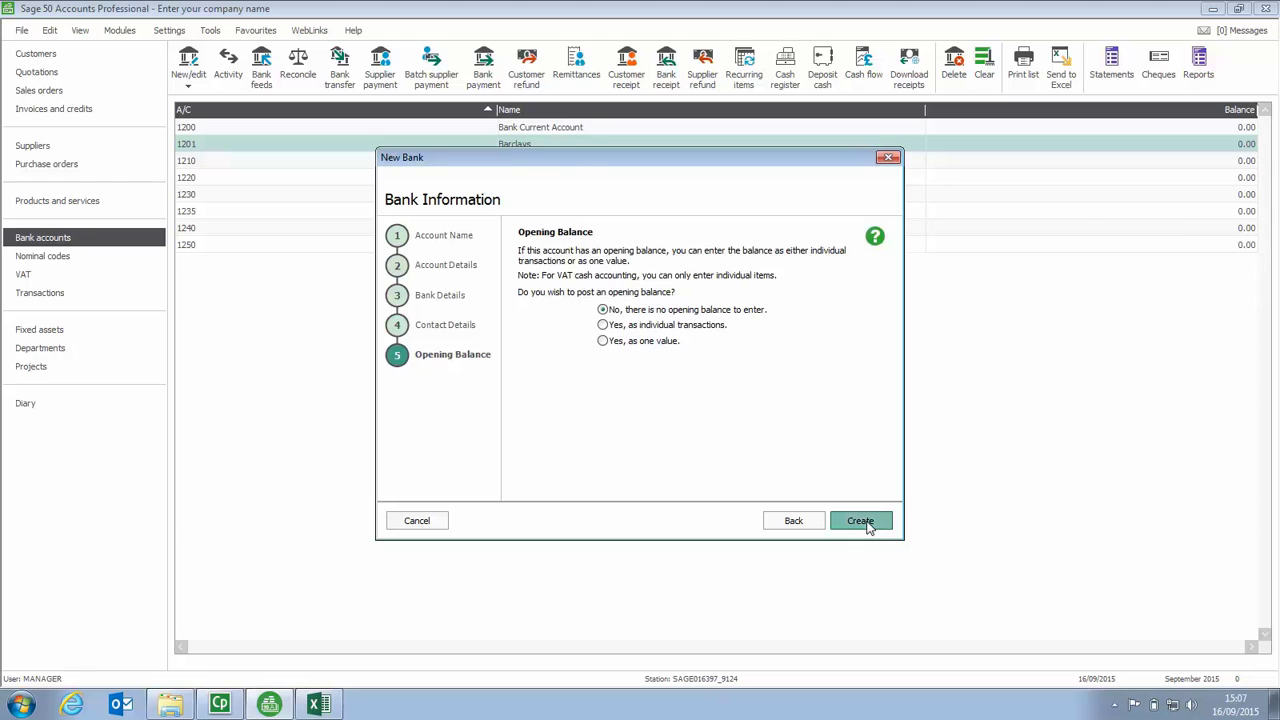
{"action": "left_click", "coordinate": [251, 265]}
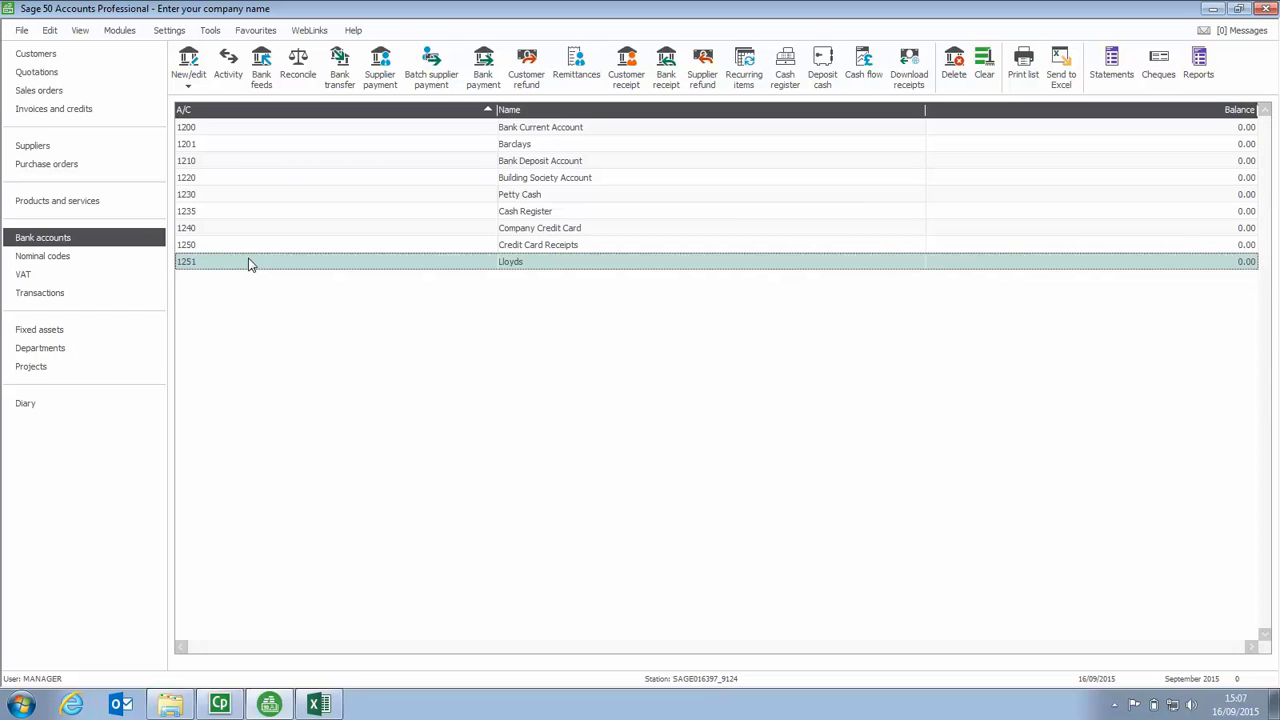
Step: Change the Default Bank control account to 1201 Barclays and return to the list of bank accounts
{"action": "left_click", "coordinate": [307, 130]}
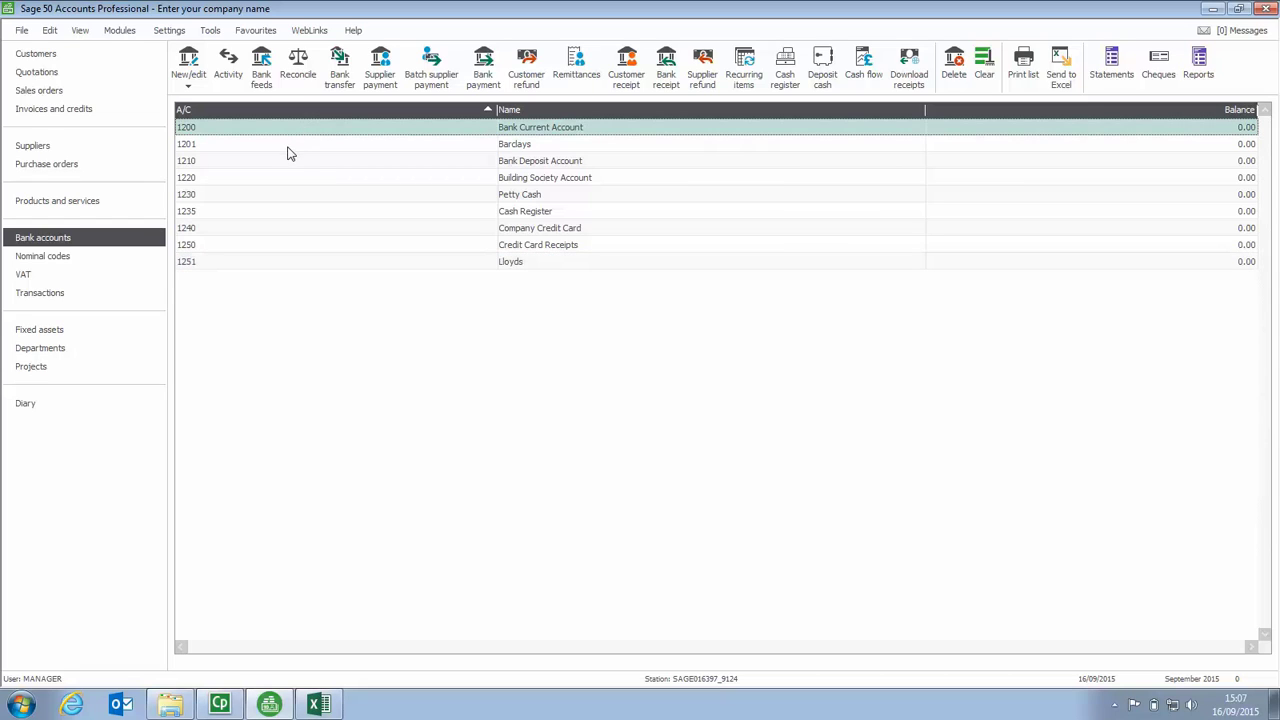
{"action": "left_click", "coordinate": [288, 147]}
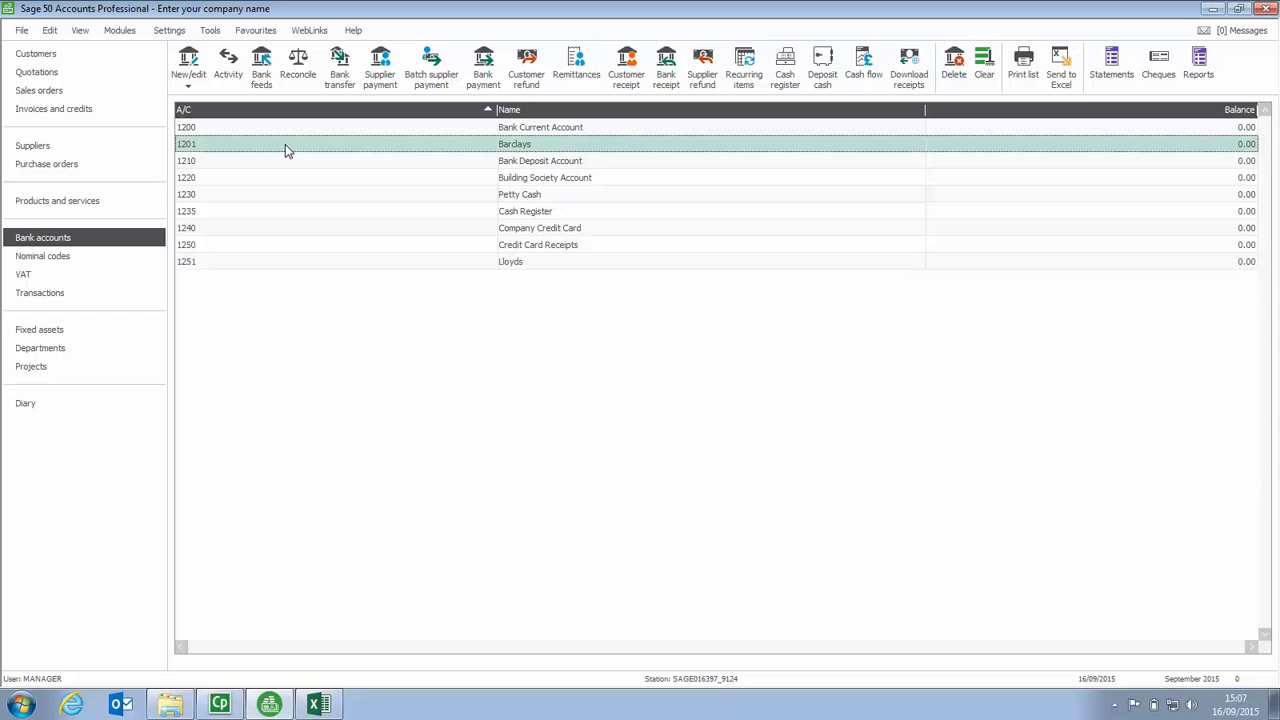
{"action": "left_click", "coordinate": [167, 31]}
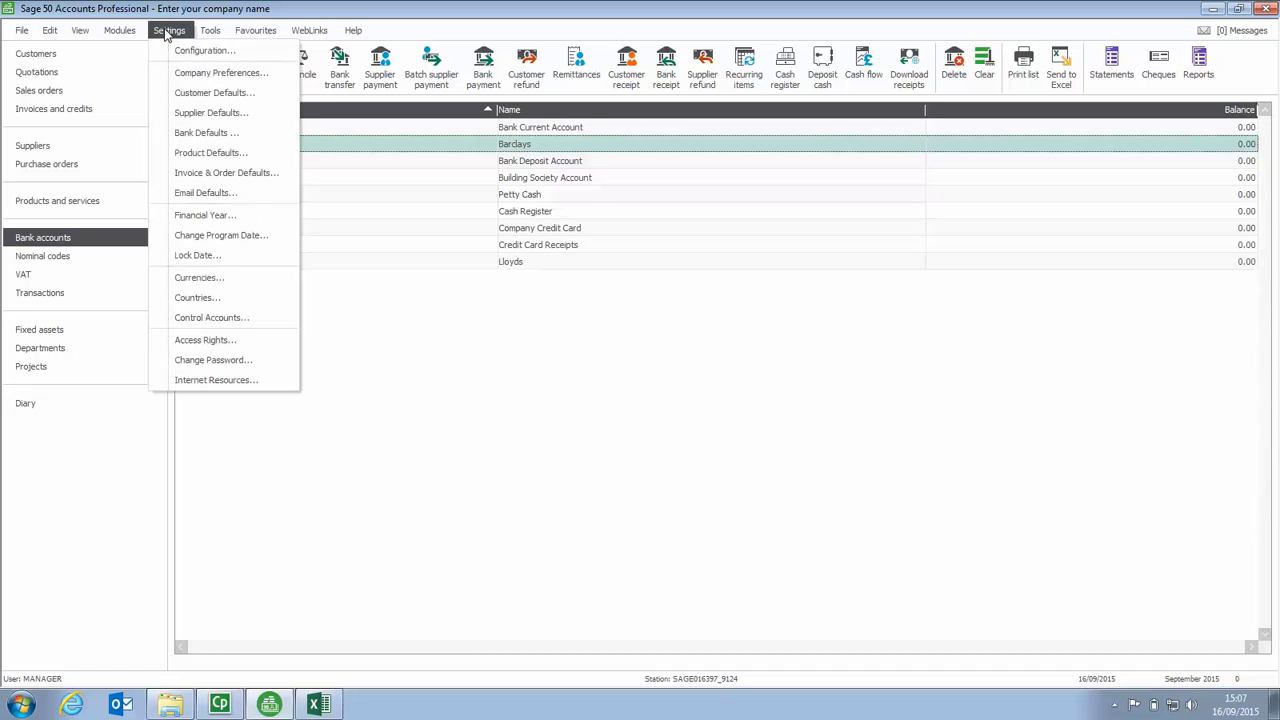
{"action": "left_click", "coordinate": [205, 318]}
{"action": "left_click", "coordinate": [710, 394]}
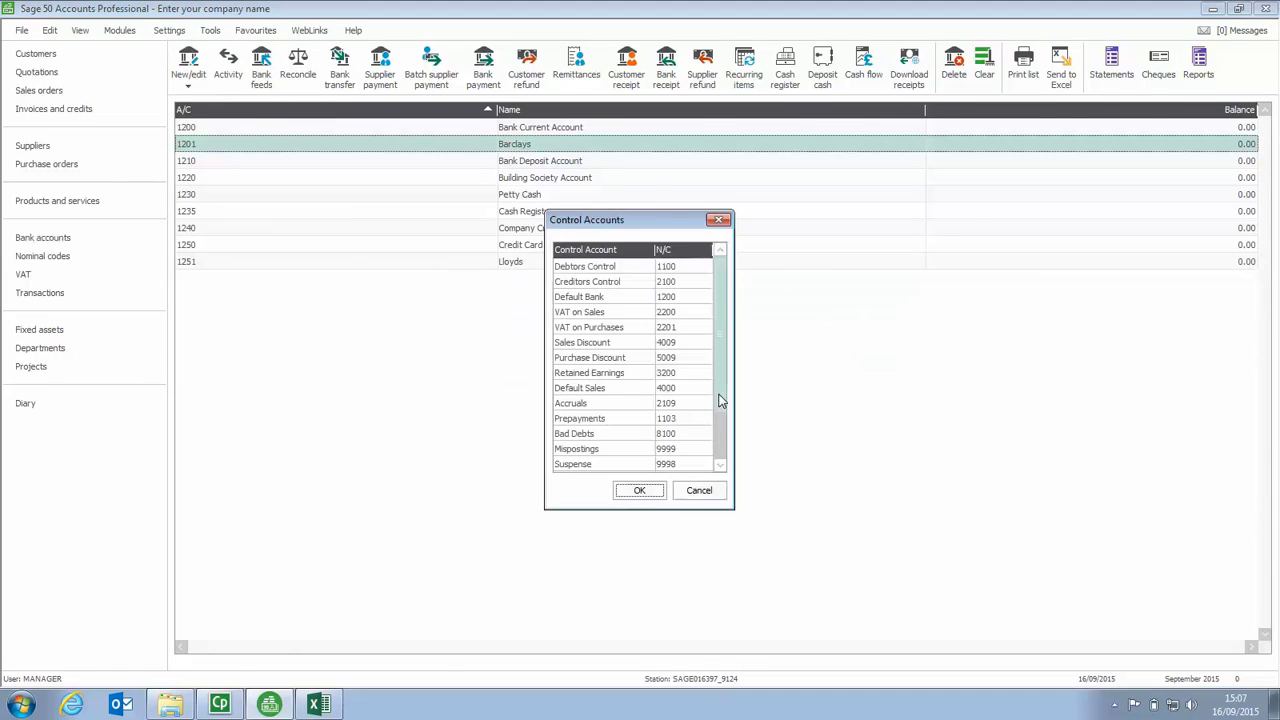
{"action": "left_click", "coordinate": [677, 297]}
{"action": "left_click", "coordinate": [705, 297]}
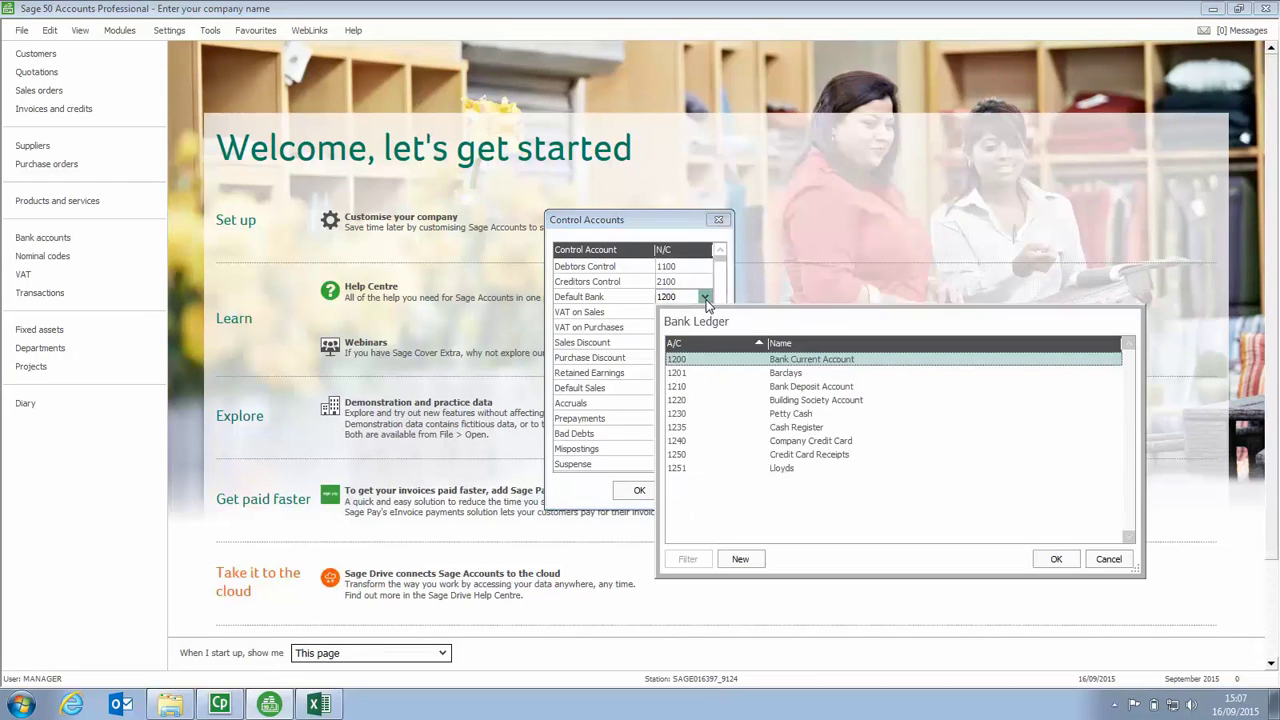
{"action": "left_click", "coordinate": [776, 373]}
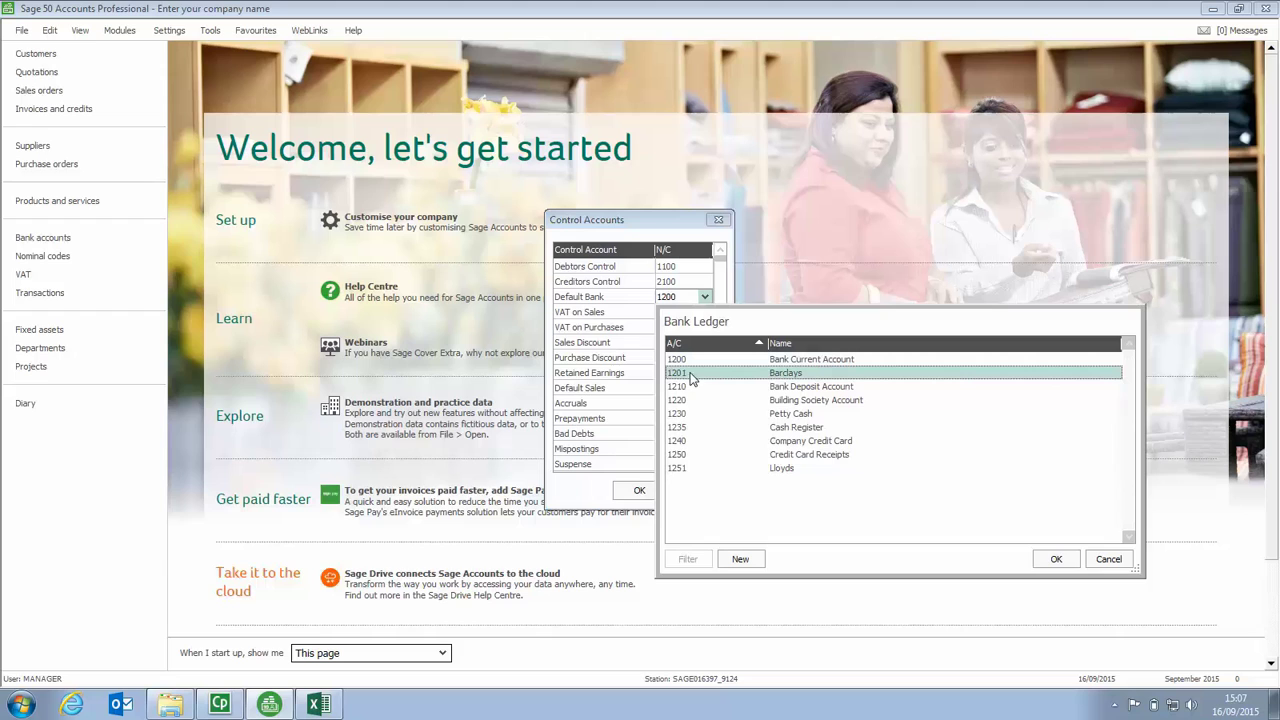
{"action": "left_click", "coordinate": [1055, 560]}
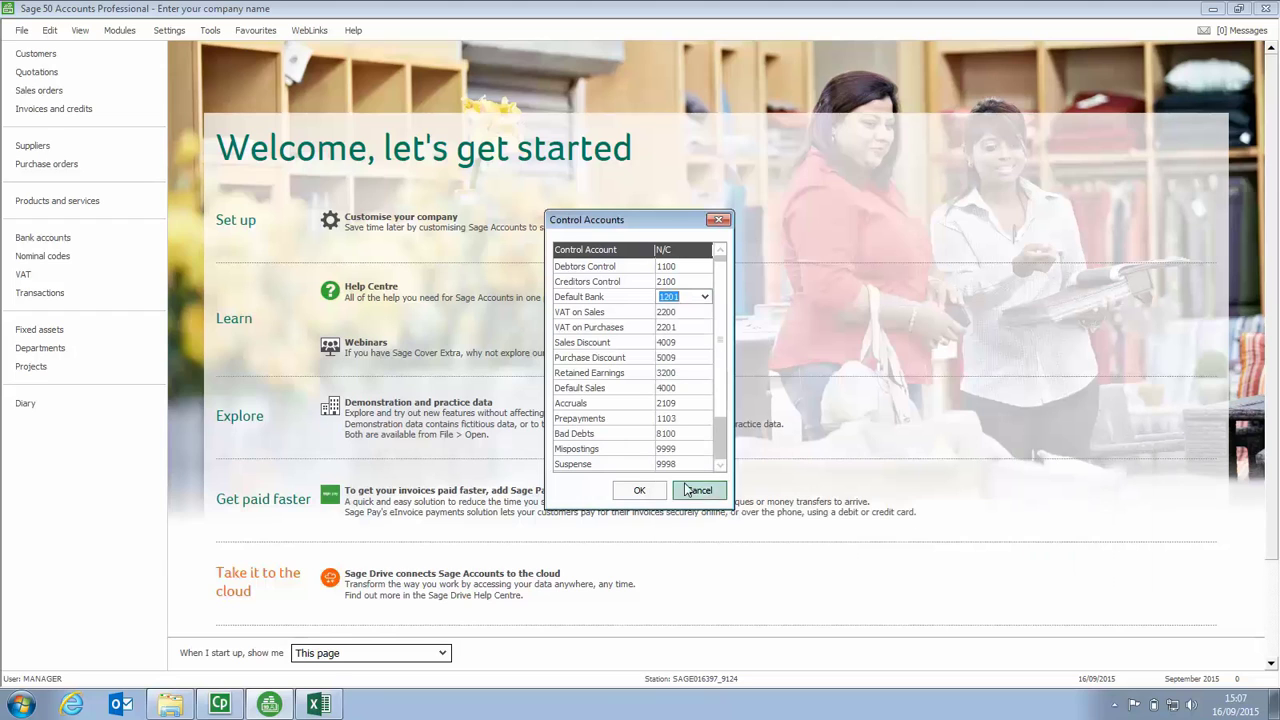
{"action": "left_click", "coordinate": [640, 490]}
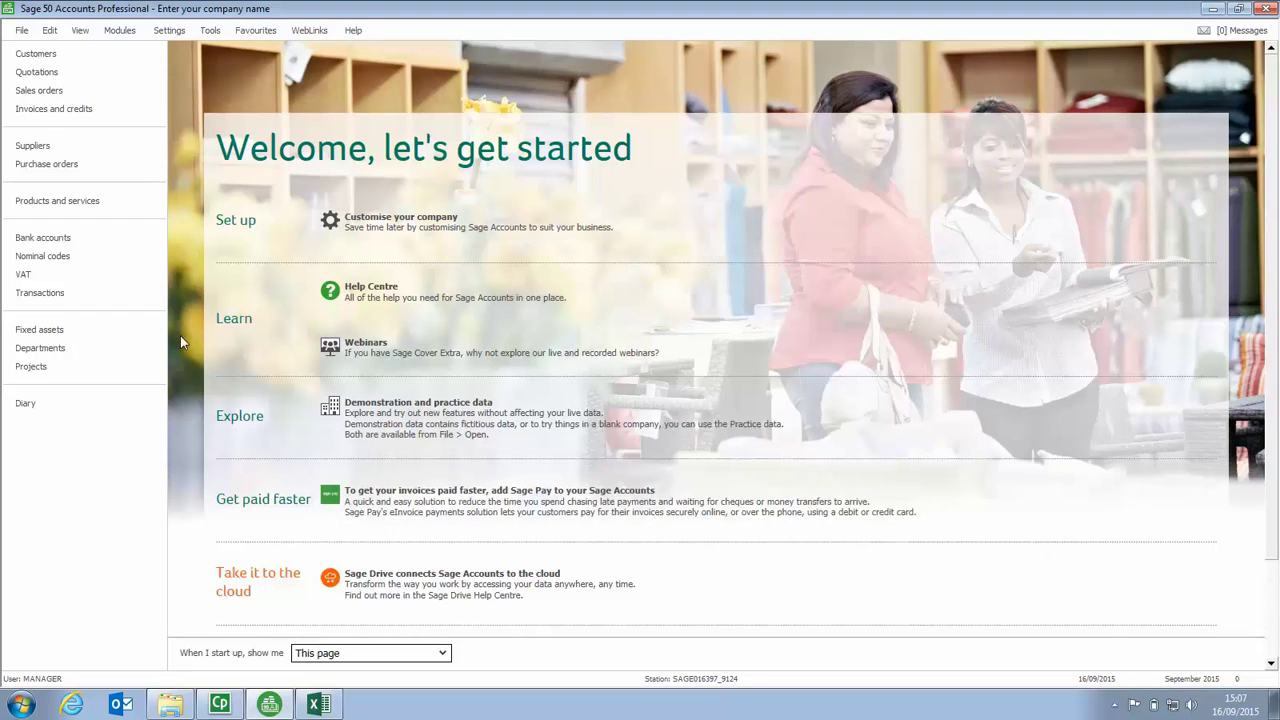
{"action": "left_click", "coordinate": [42, 244]}
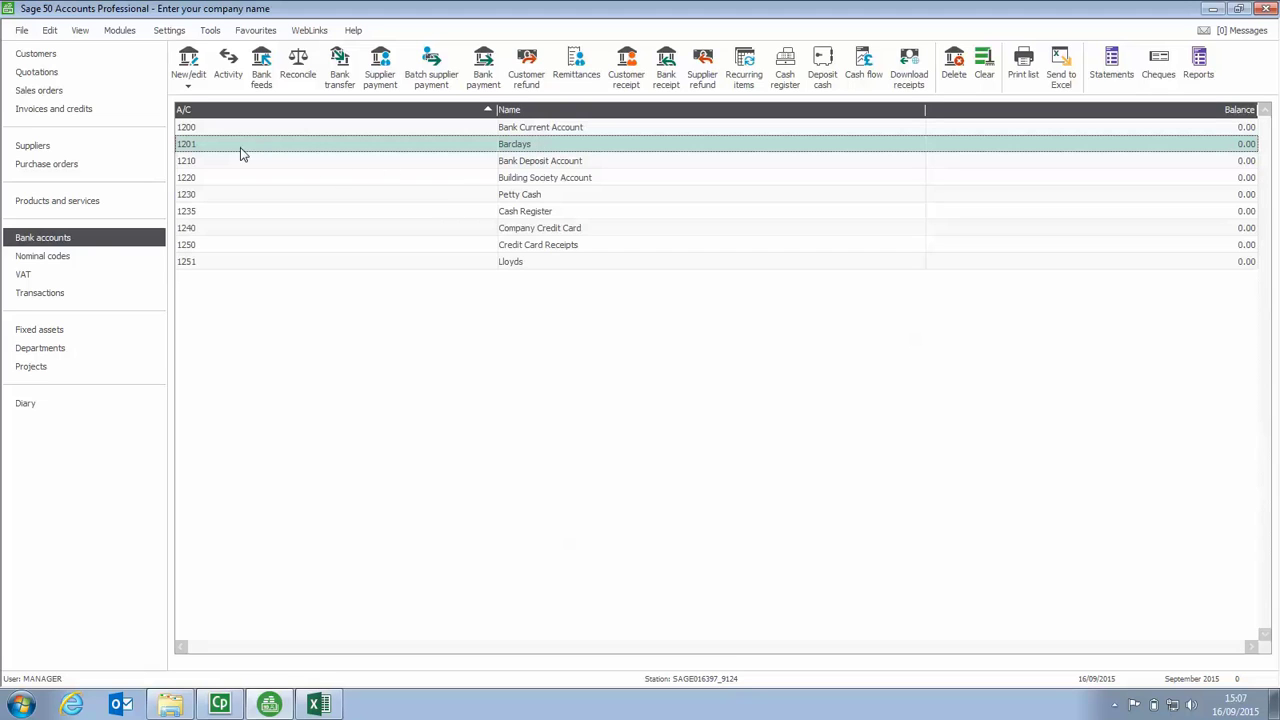
Step: Create a nominal record with code 1202 and name HSBC, and select it in the list of nominal codes
{"action": "left_click", "coordinate": [22, 258]}
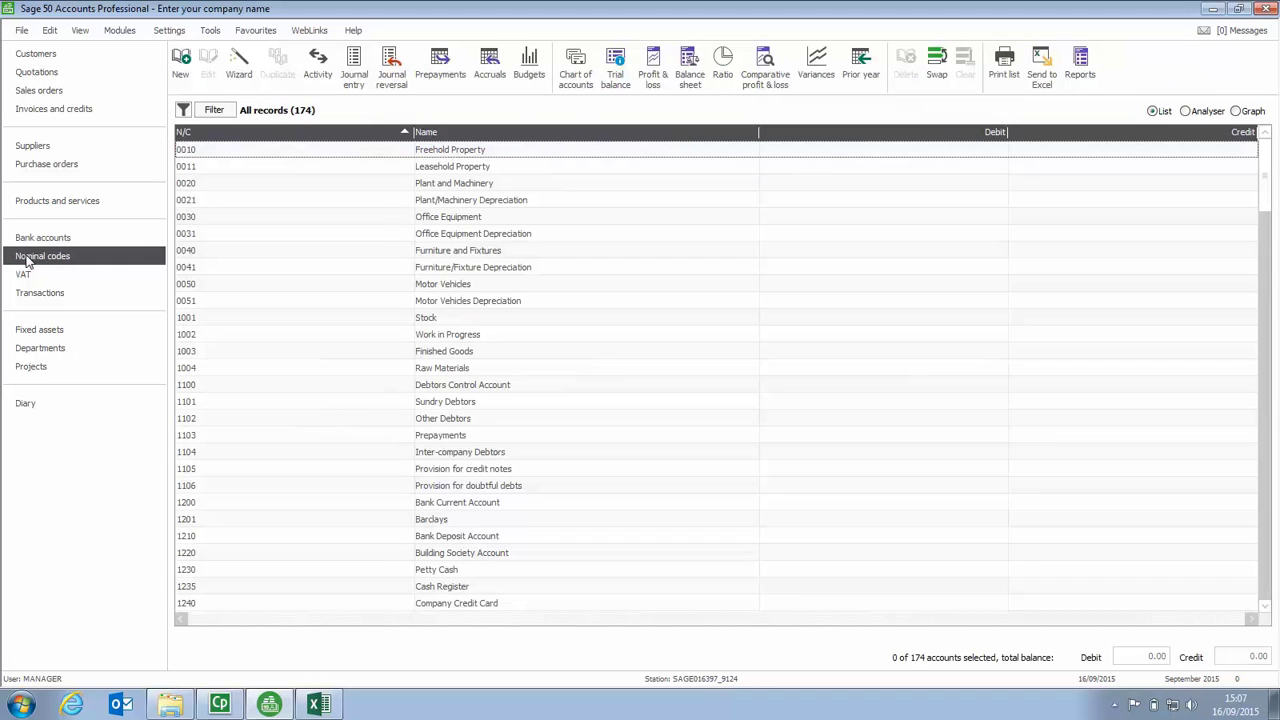
{"action": "left_click", "coordinate": [181, 62]}
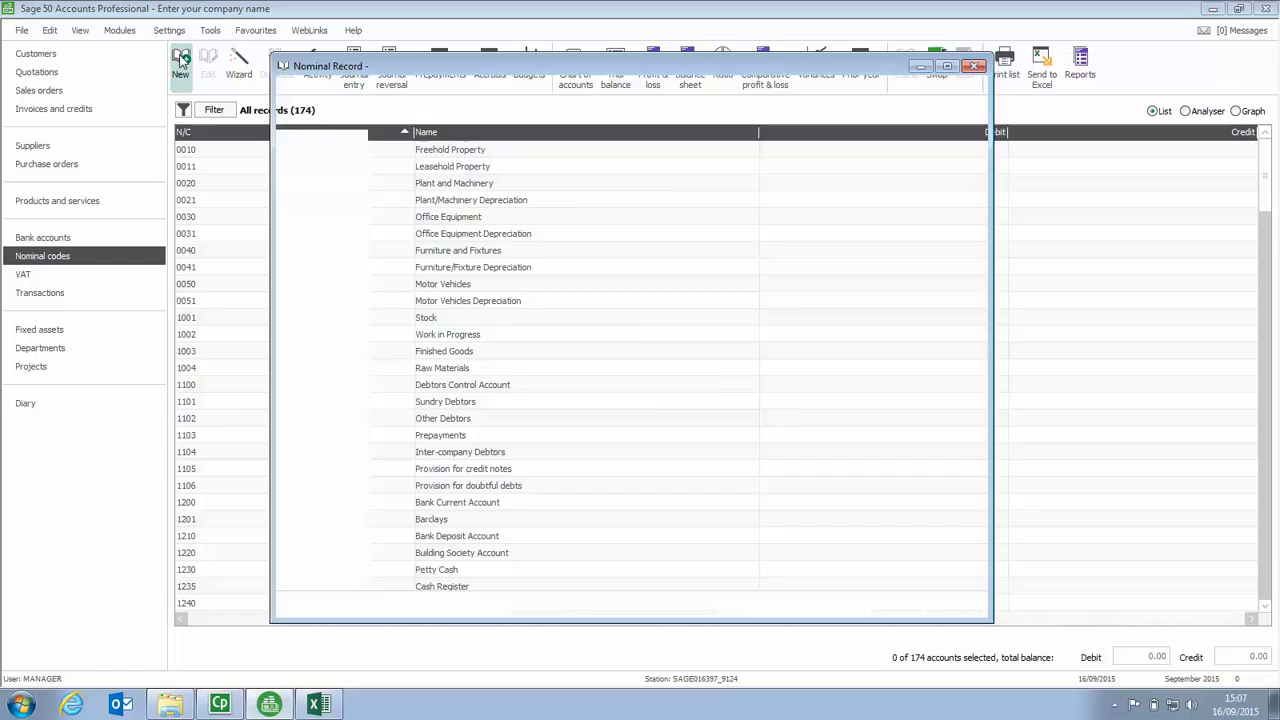
{"action": "type", "text": "12"}
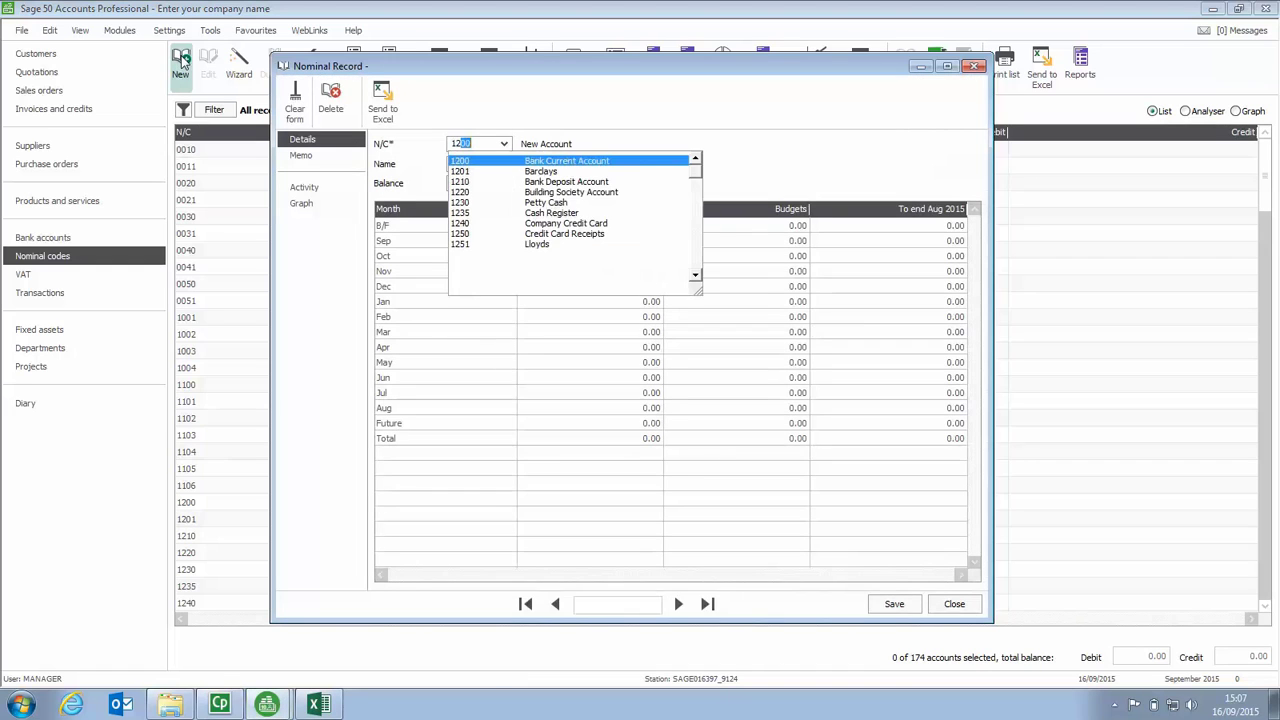
{"action": "type", "text": "02"}
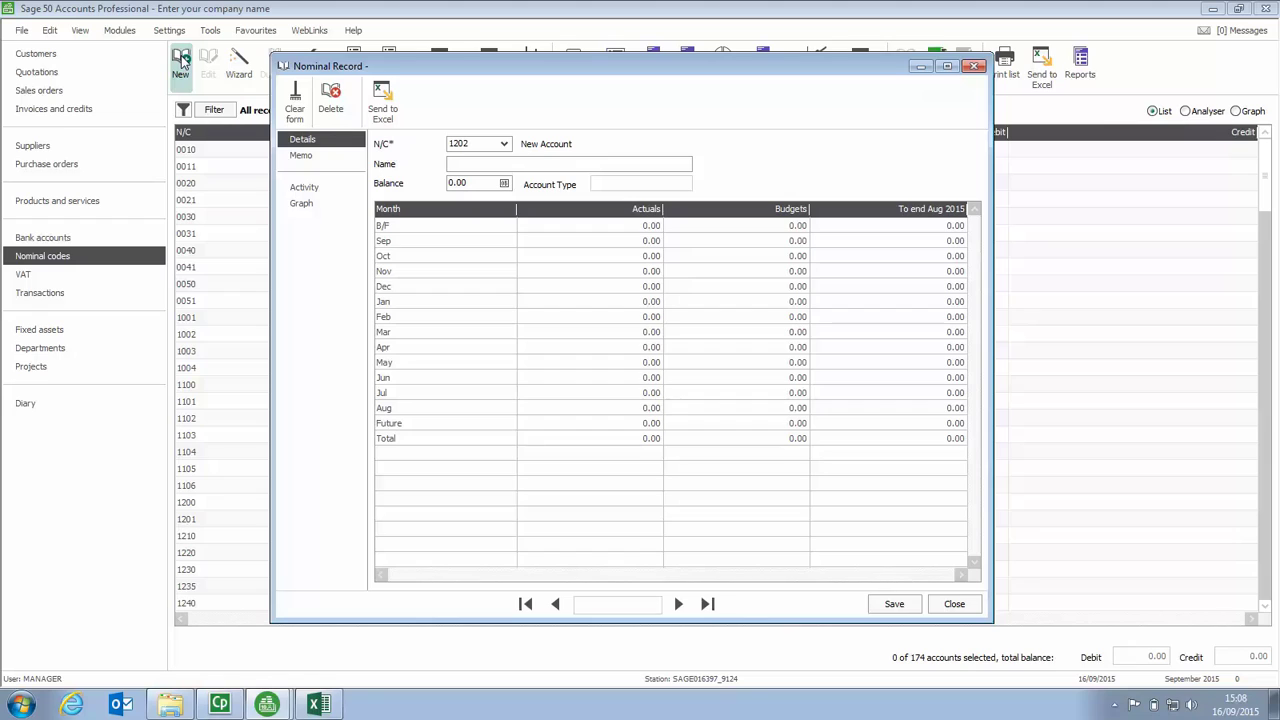
{"action": "type", "text": "HSBC"}
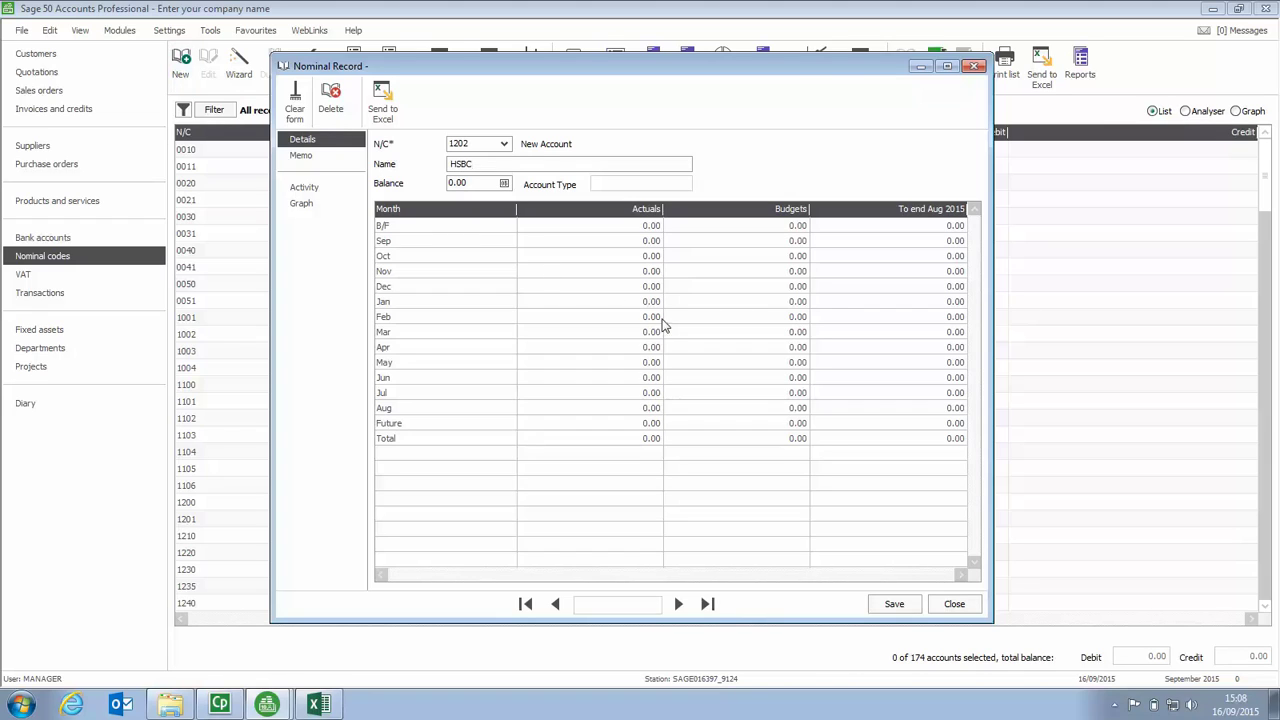
{"action": "left_click", "coordinate": [895, 605]}
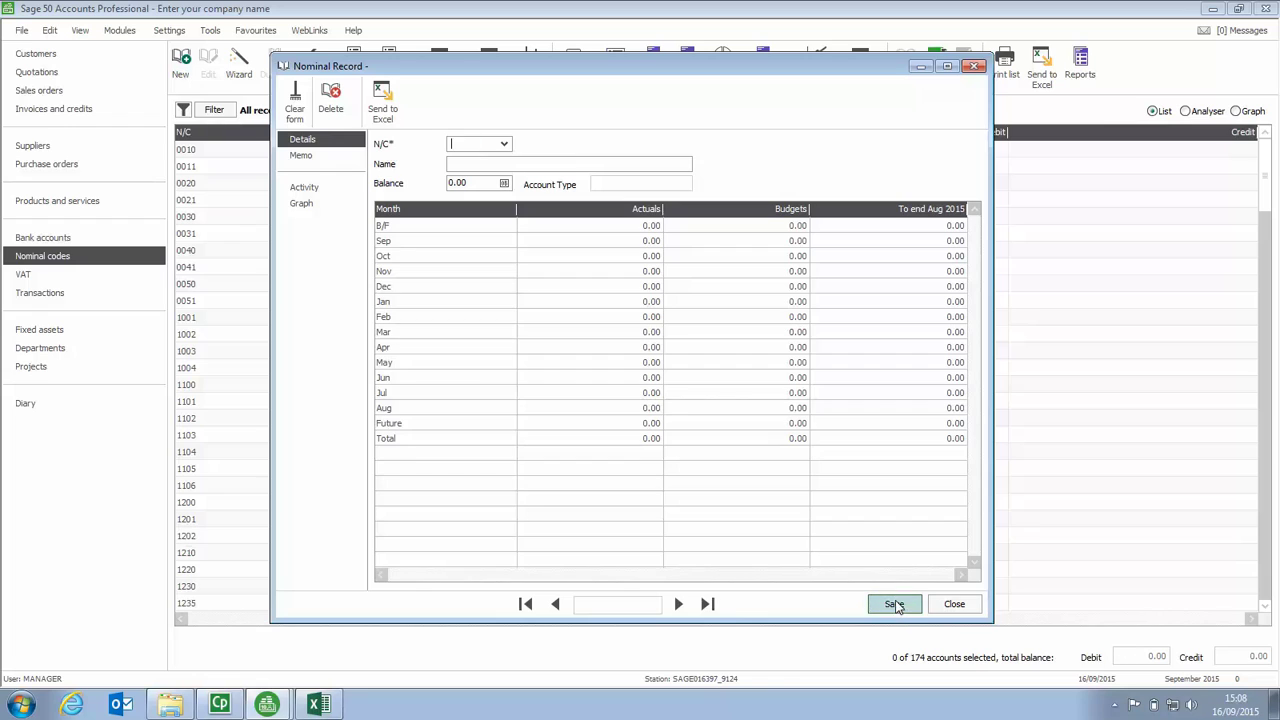
{"action": "left_click", "coordinate": [954, 605]}
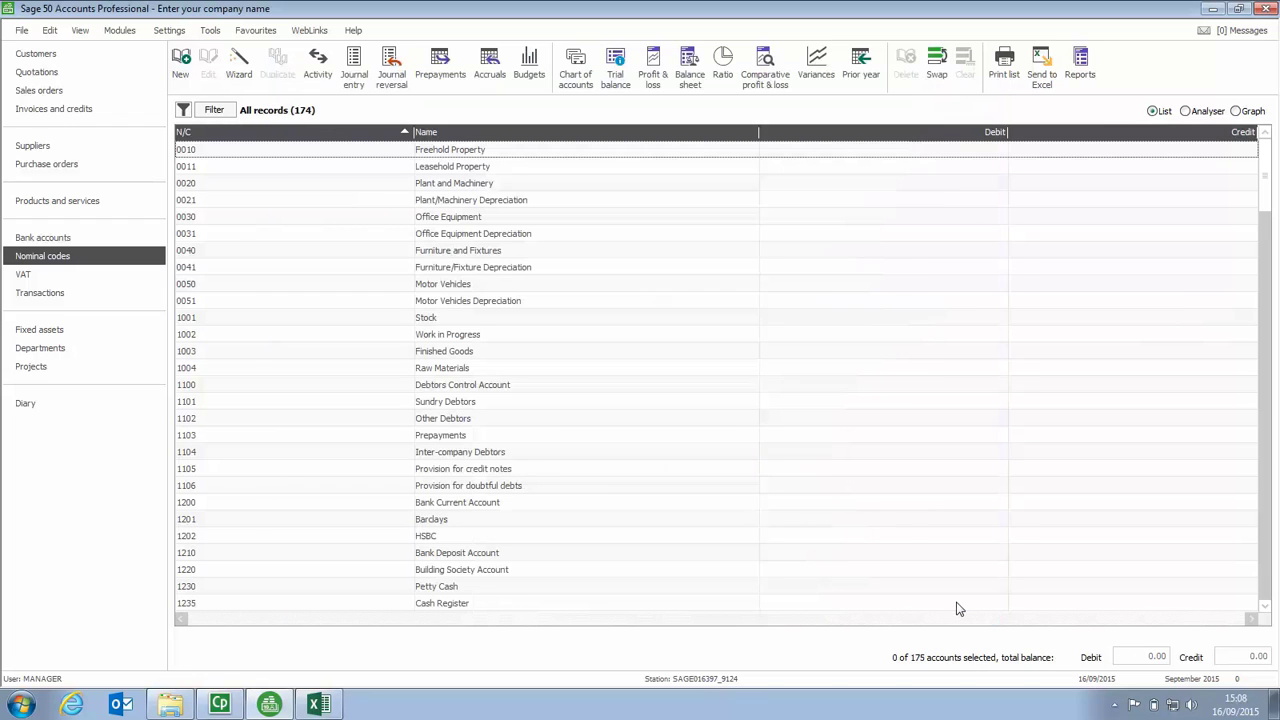
{"action": "left_click", "coordinate": [200, 537]}
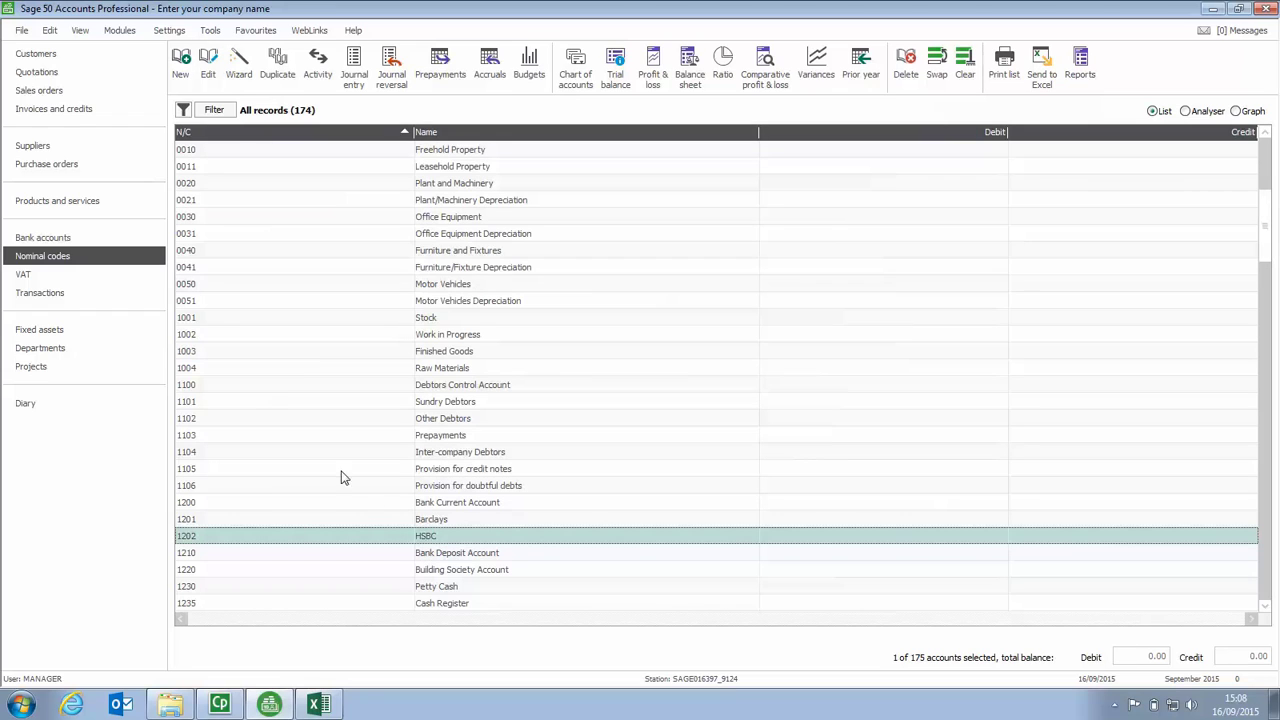
Step: Start a new bank account record with reference 1202 and agree to convert the existing nominal account to a bank account
{"action": "left_click", "coordinate": [50, 239]}
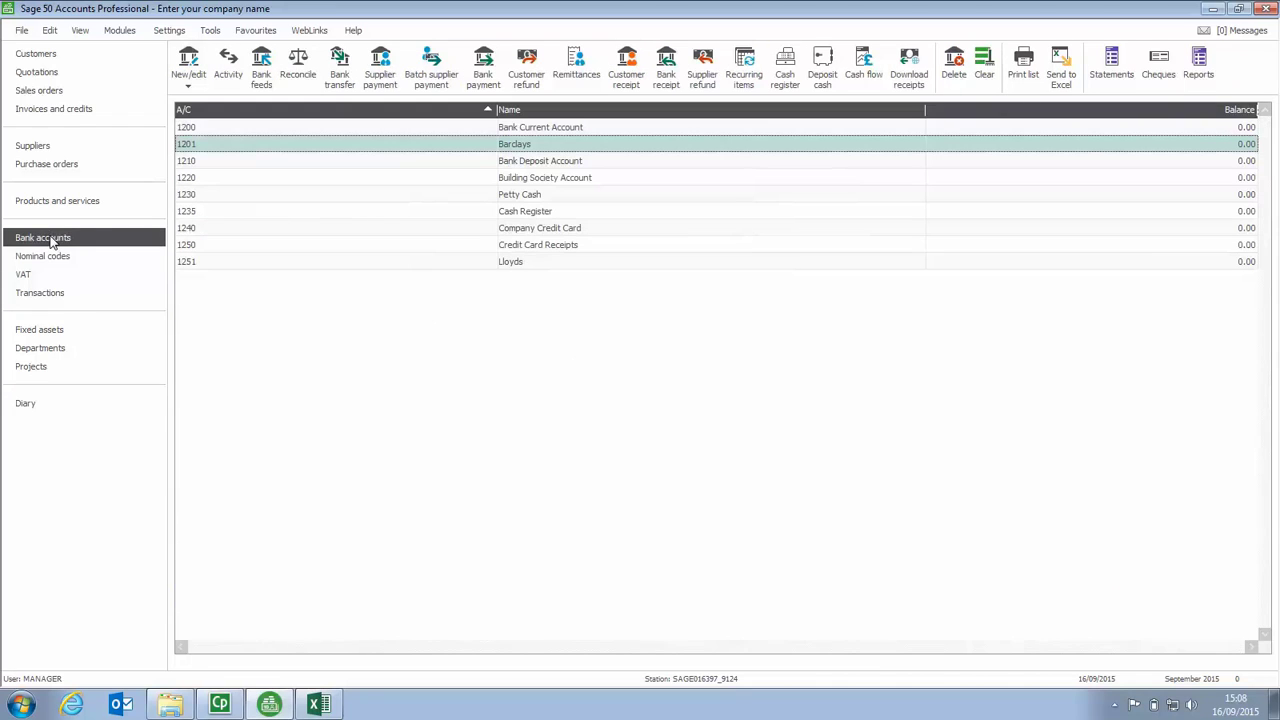
{"action": "left_click", "coordinate": [224, 148]}
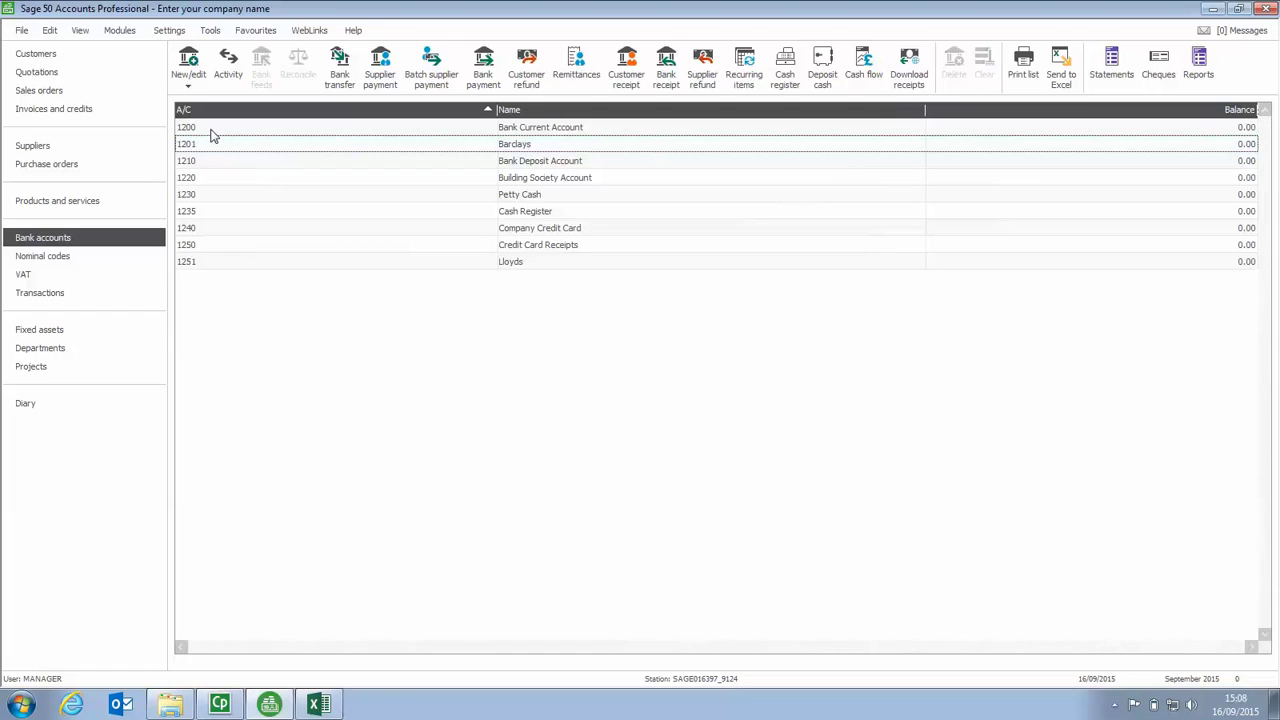
{"action": "left_click", "coordinate": [190, 62]}
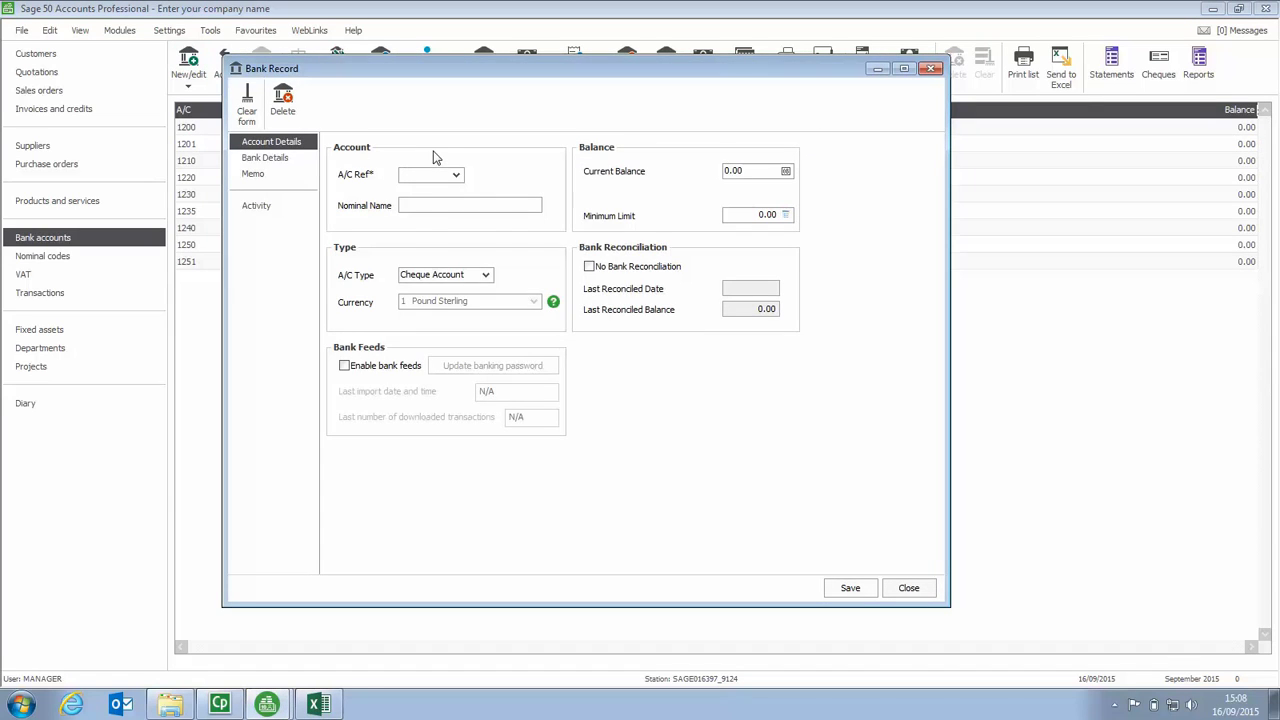
{"action": "type", "text": "1202"}
{"action": "key", "text": "Tab"}
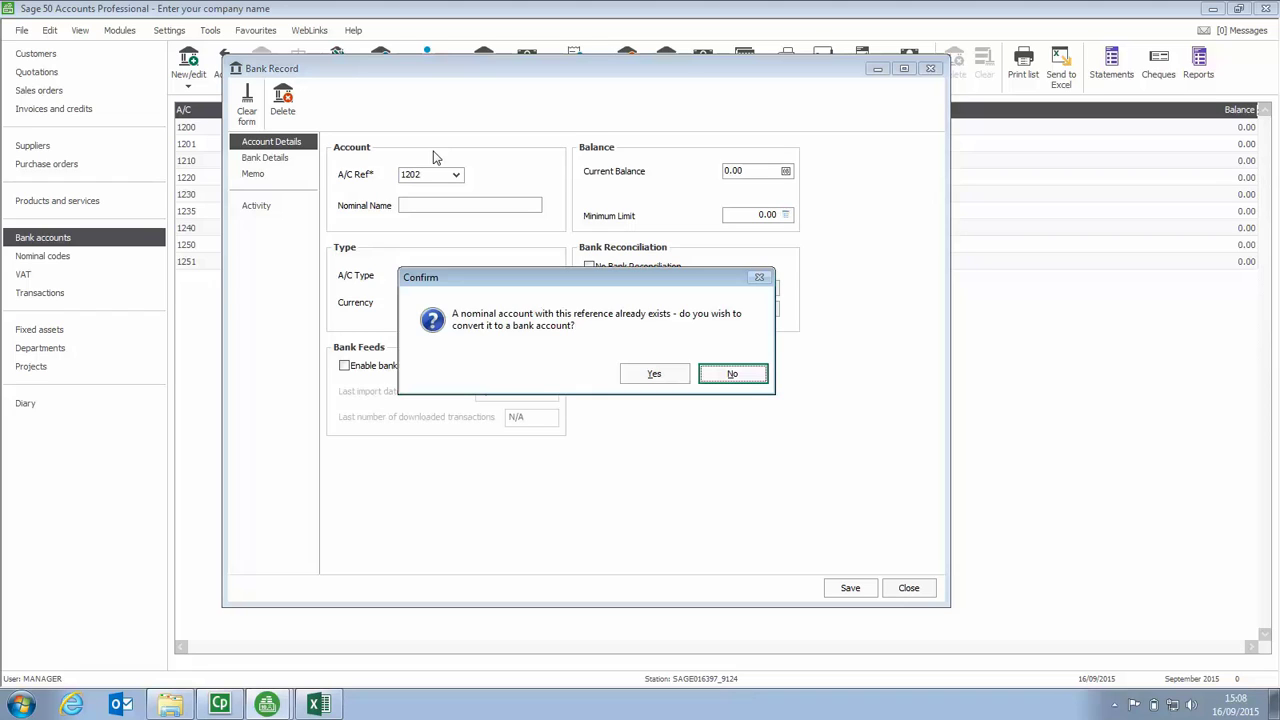
{"action": "left_click", "coordinate": [658, 376]}
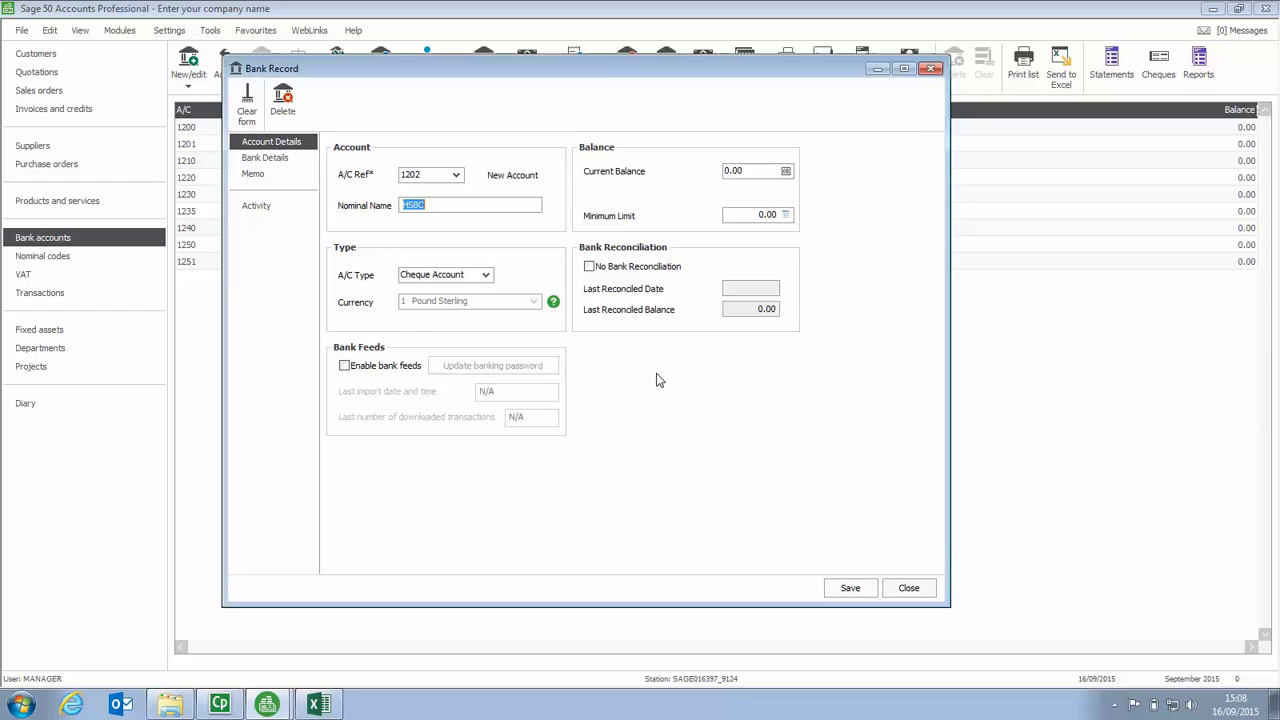
Step: Save and close the HSBC bank record, and select HSBC in the list of bank accounts
{"action": "left_click", "coordinate": [850, 590]}
{"action": "left_click", "coordinate": [908, 588]}
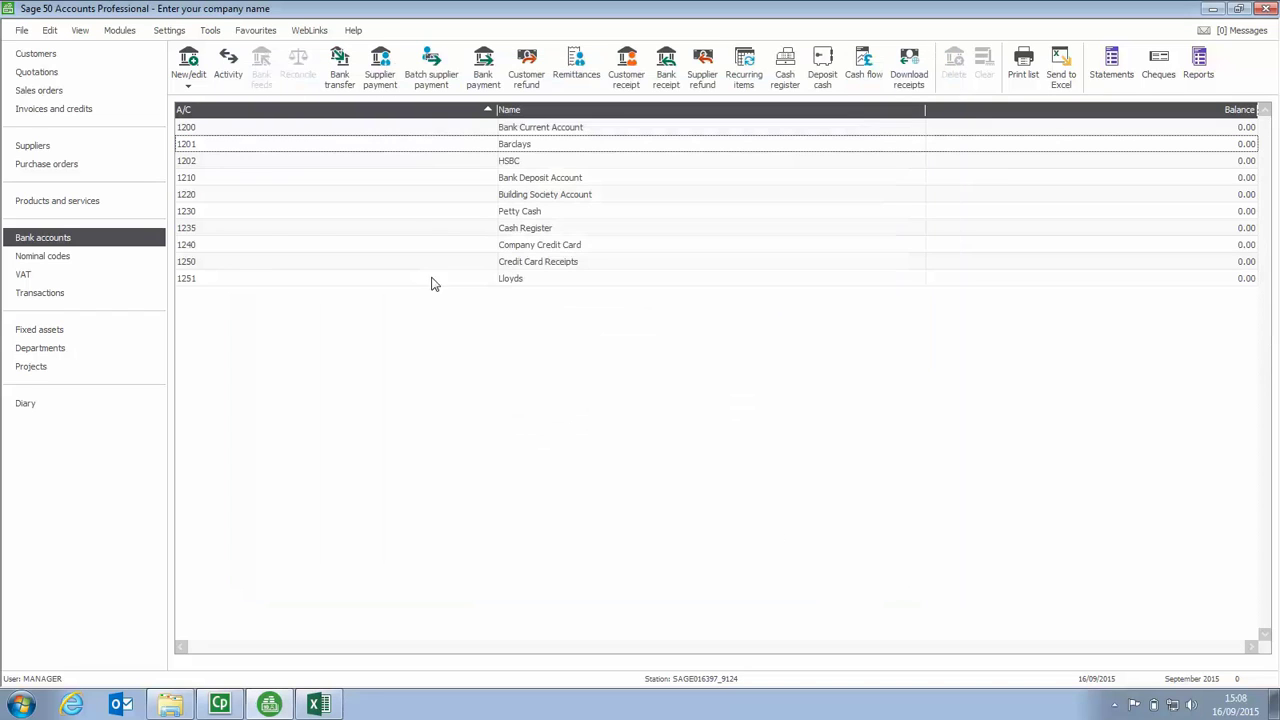
{"action": "left_click", "coordinate": [315, 161]}
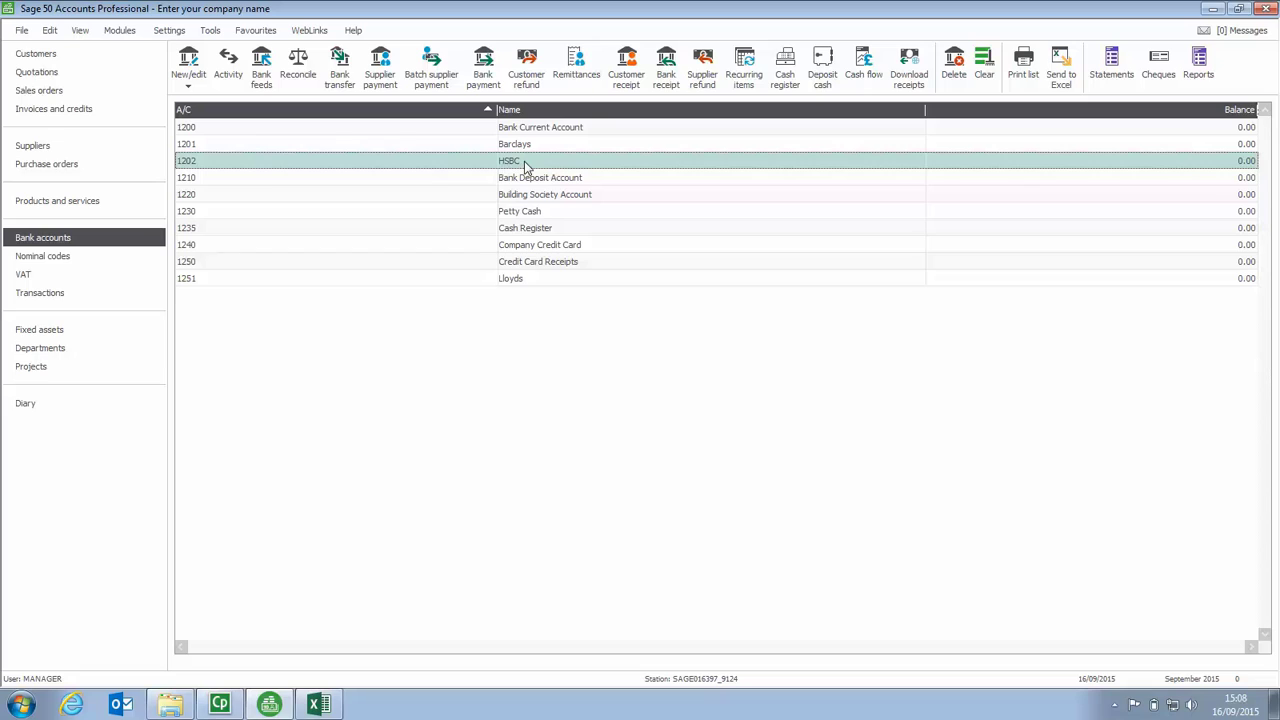